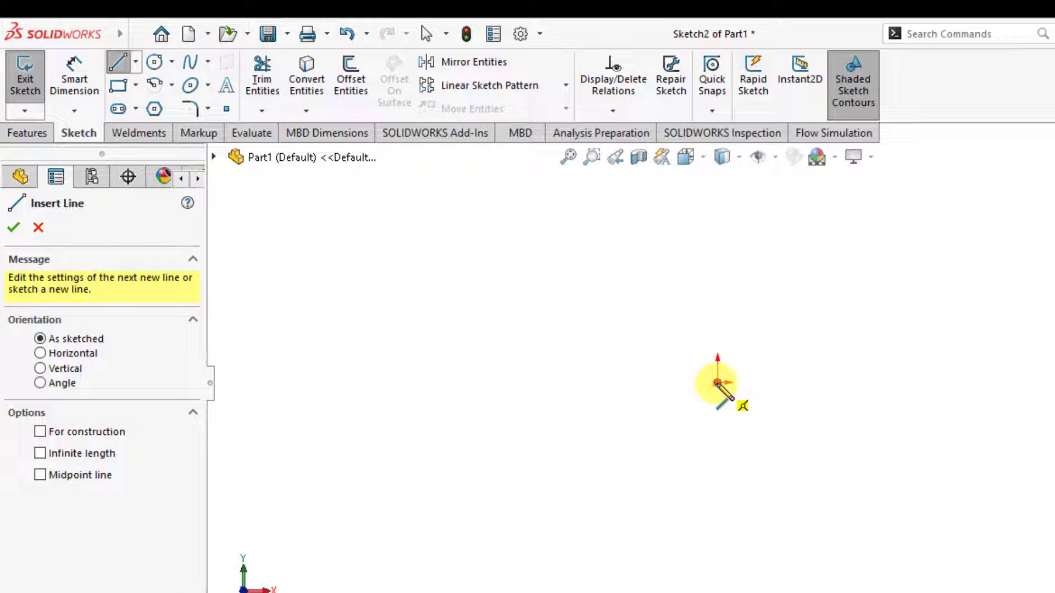
Sketch a horizontal line from the origin and a vertical line rising from its far end
{"action": "double_click", "coordinate": [822, 383]}
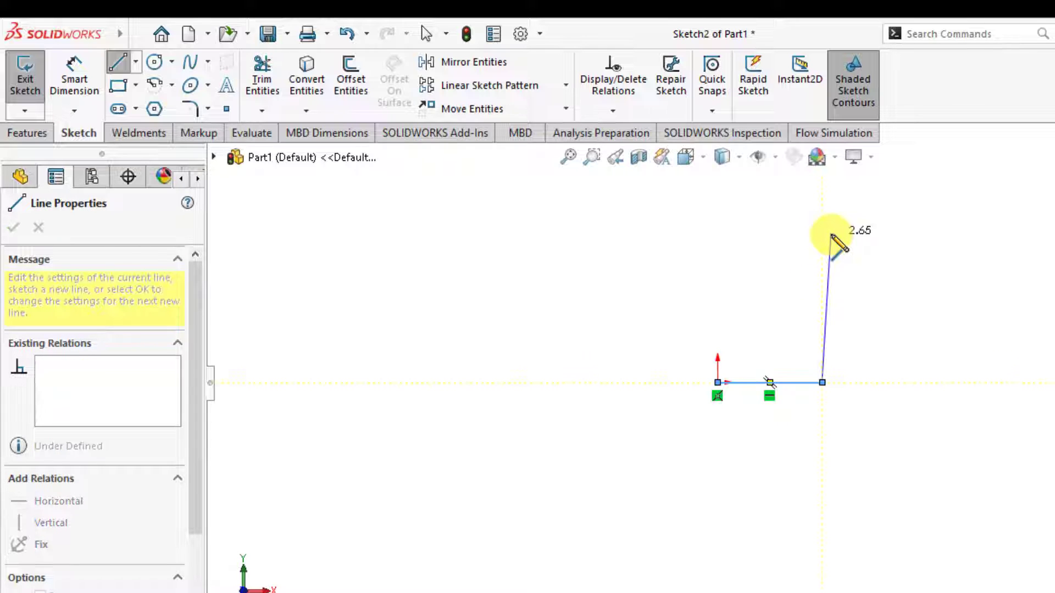
{"action": "left_click", "coordinate": [822, 227]}
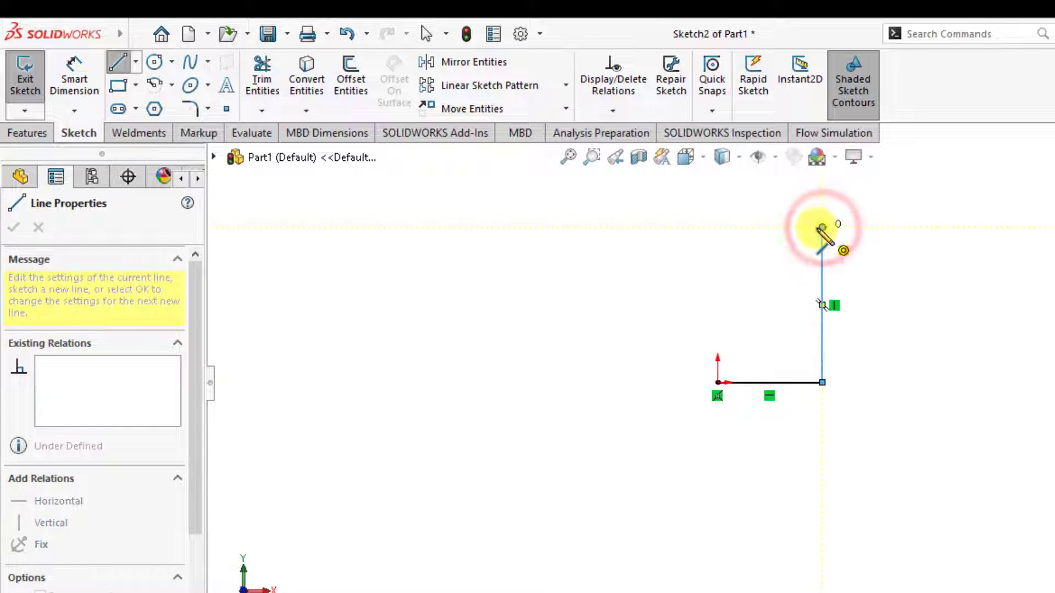
{"action": "key", "text": "Escape"}
{"action": "key", "text": "Escape"}
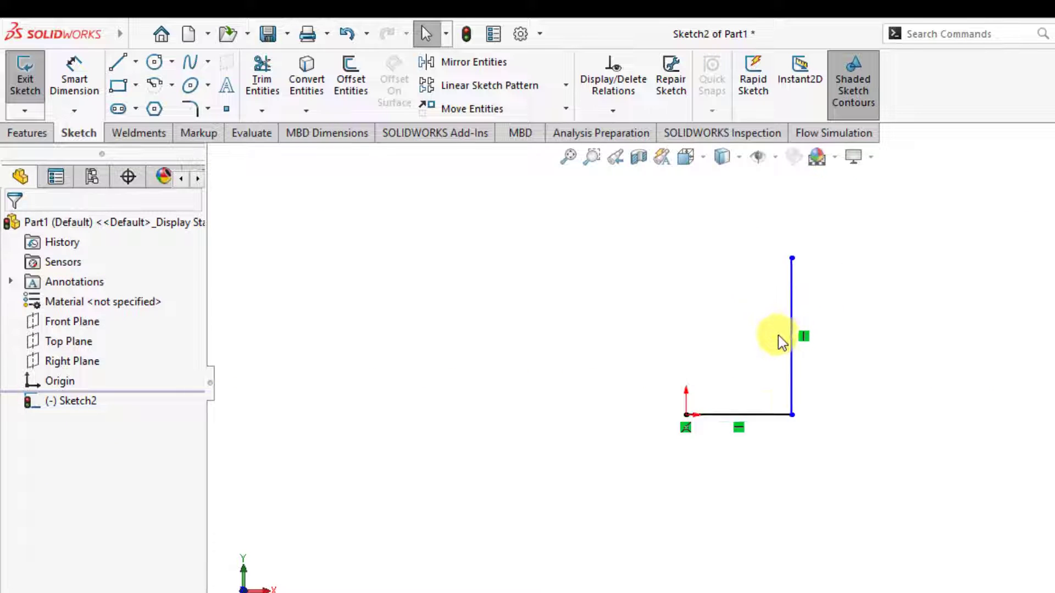
{"action": "left_click", "coordinate": [72, 71]}
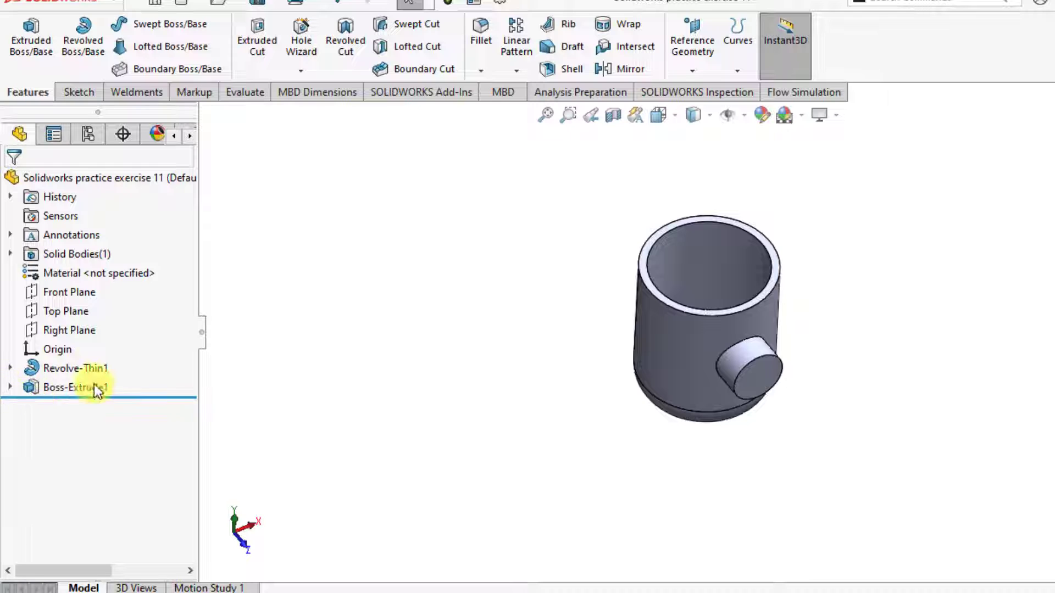
Show Sketch3, the sketch with two concentric circles used by the side boss extrusion
{"action": "middle_click_drag", "start_coordinate": [572, 323], "coordinate": [570, 411]}
{"action": "left_click", "coordinate": [11, 387]}
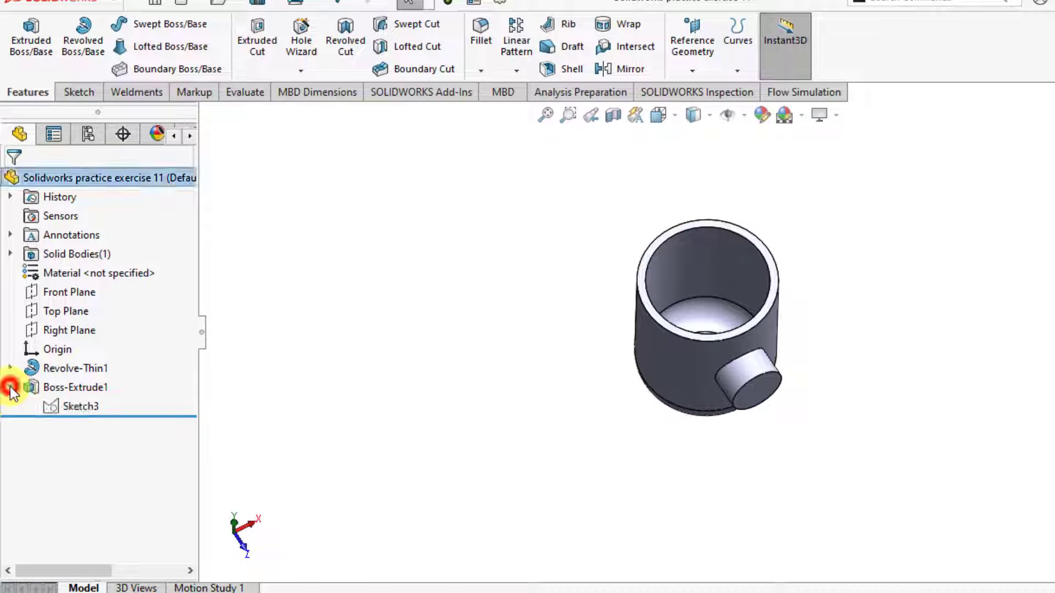
{"action": "left_click", "coordinate": [64, 405]}
{"action": "left_click", "coordinate": [81, 375]}
{"action": "scroll", "coordinate": [720, 266], "scroll_direction": "down", "scroll_amount": 2}
{"action": "middle_click_drag", "start_coordinate": [297, 324], "coordinate": [339, 330]}
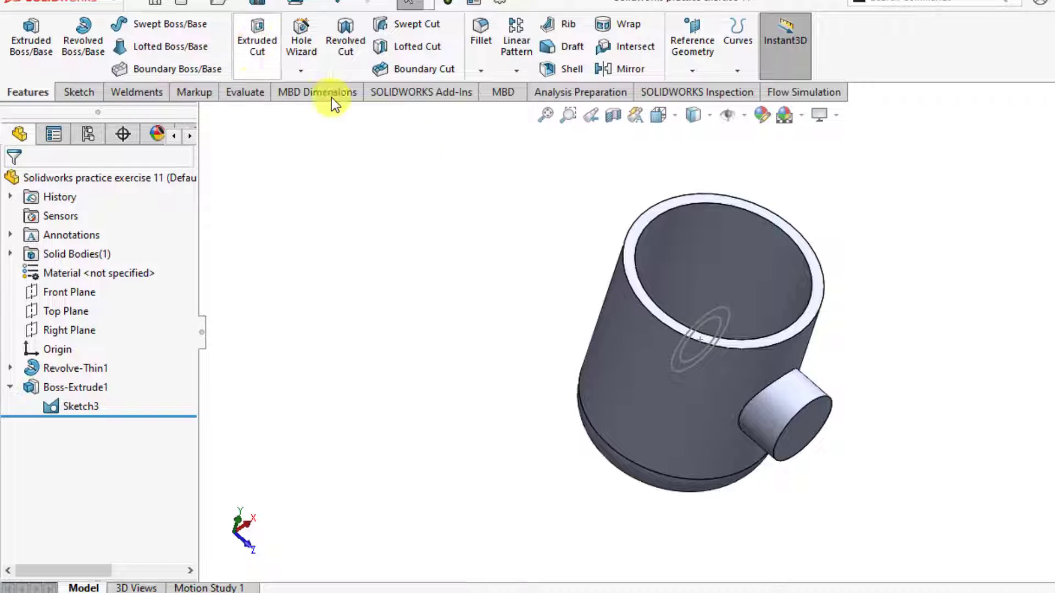
Set up an extruded cut of Sketch3's inner circle with Surface/Face/Plane as its start, using the side boss's outer end face
{"action": "left_click", "coordinate": [713, 324]}
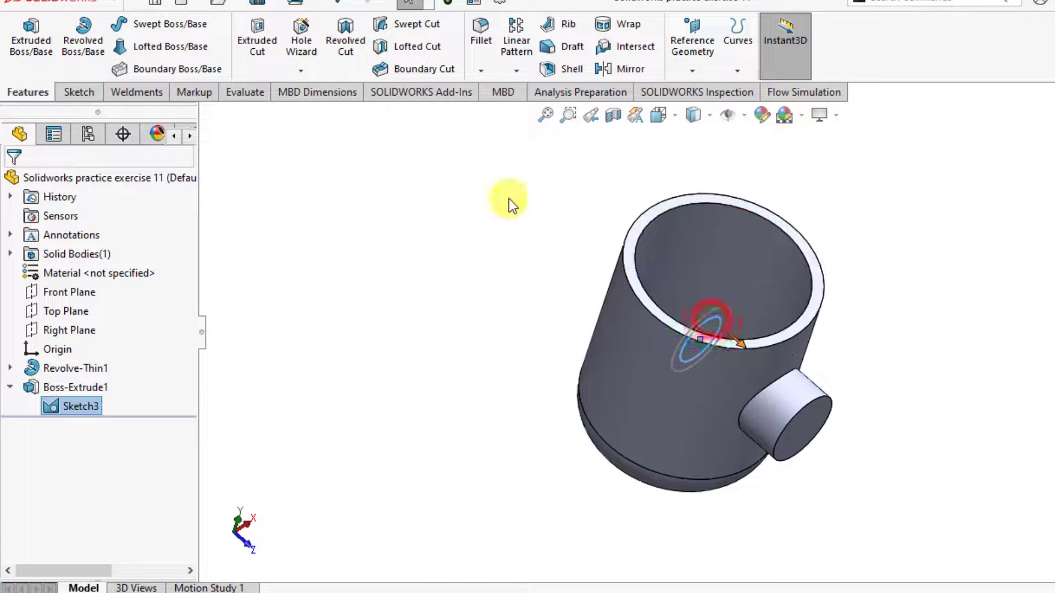
{"action": "left_click", "coordinate": [256, 38]}
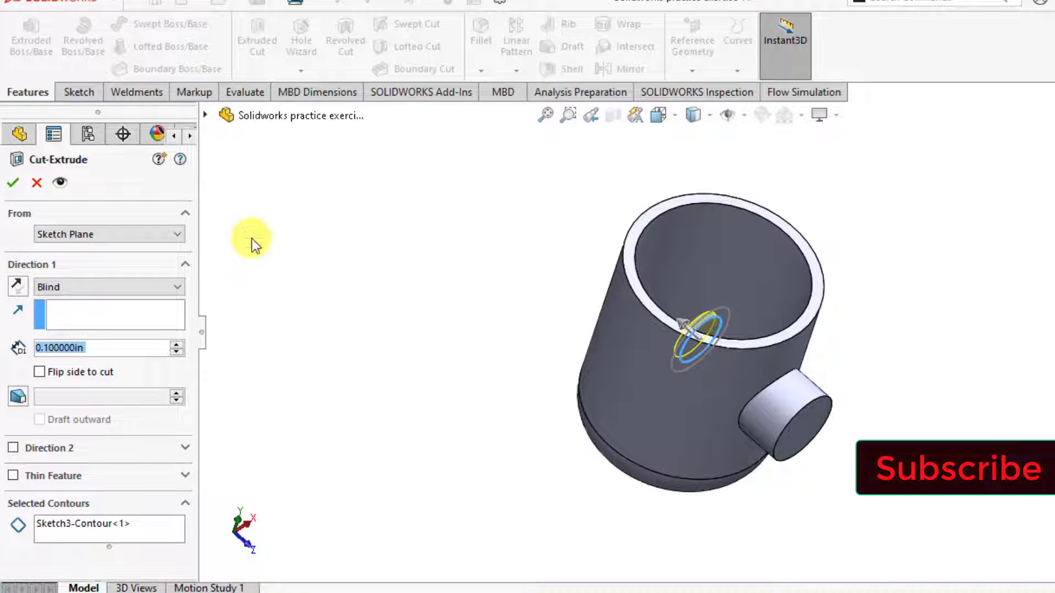
{"action": "left_click", "coordinate": [124, 235]}
{"action": "left_click", "coordinate": [104, 262]}
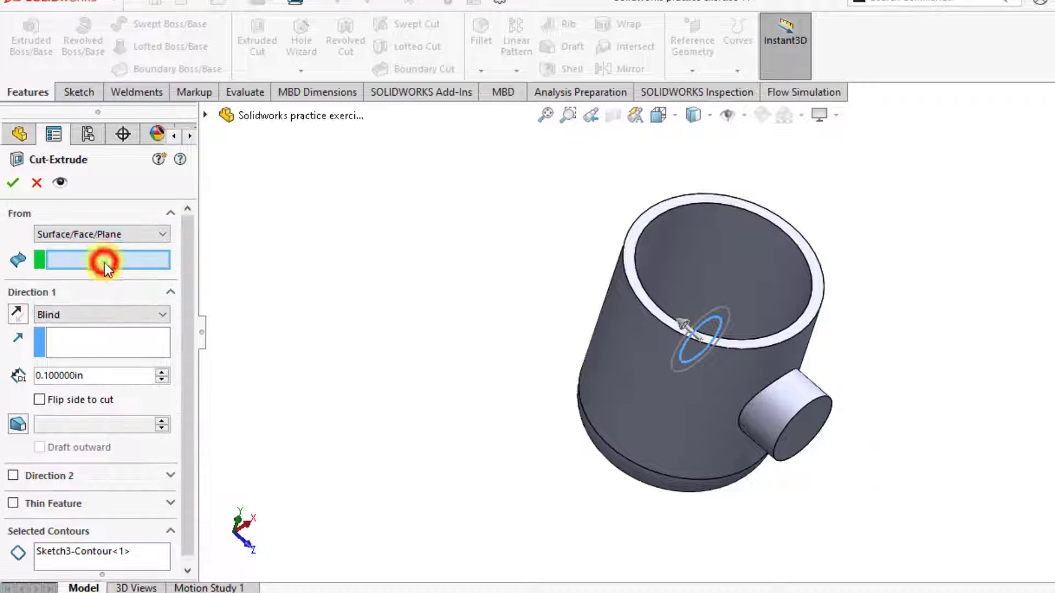
{"action": "left_click", "coordinate": [810, 433]}
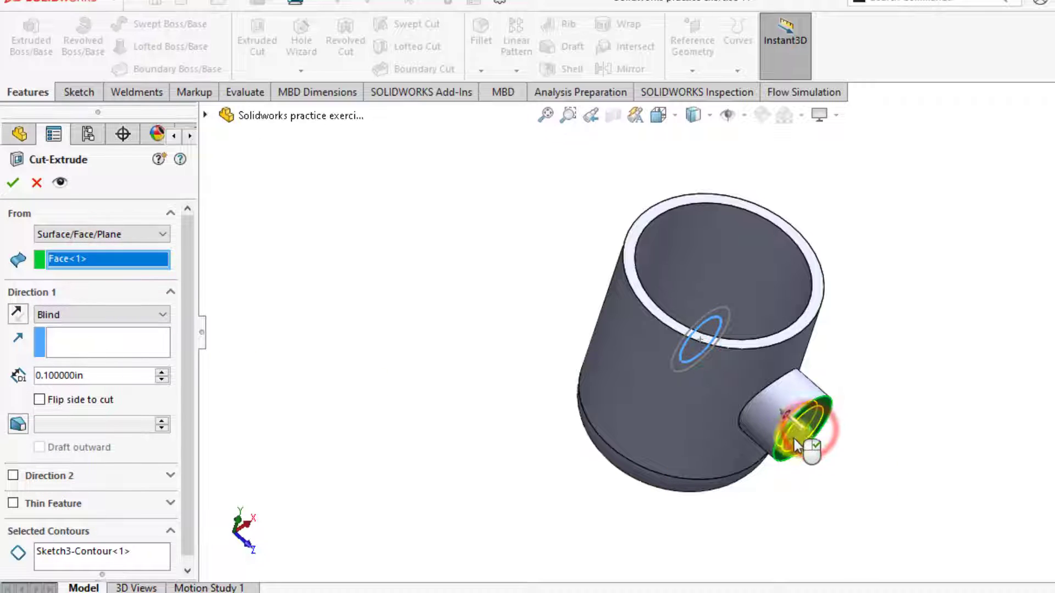
{"action": "left_click", "coordinate": [84, 316]}
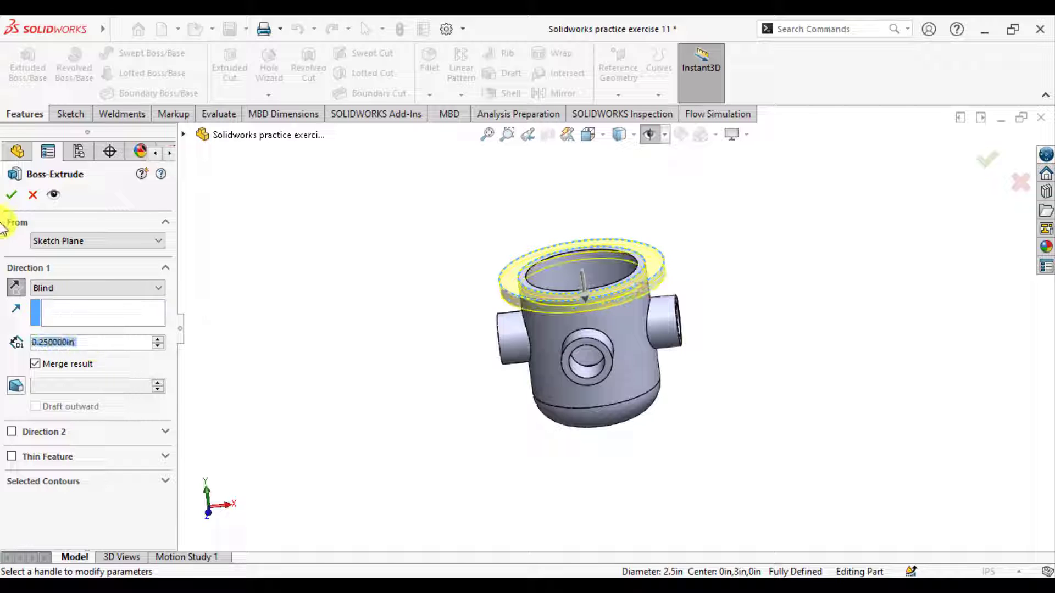
Extrude the ring around the vessel's rim as a 0.25 in thick flange with Merge result enabled
{"action": "left_click", "coordinate": [10, 195]}
{"action": "mouse_move", "coordinate": [368, 355]}
{"action": "middle_mouse_down"}
{"action": "mouse_move", "coordinate": [377, 443]}
{"action": "mouse_move", "coordinate": [365, 365]}
{"action": "middle_mouse_up"}
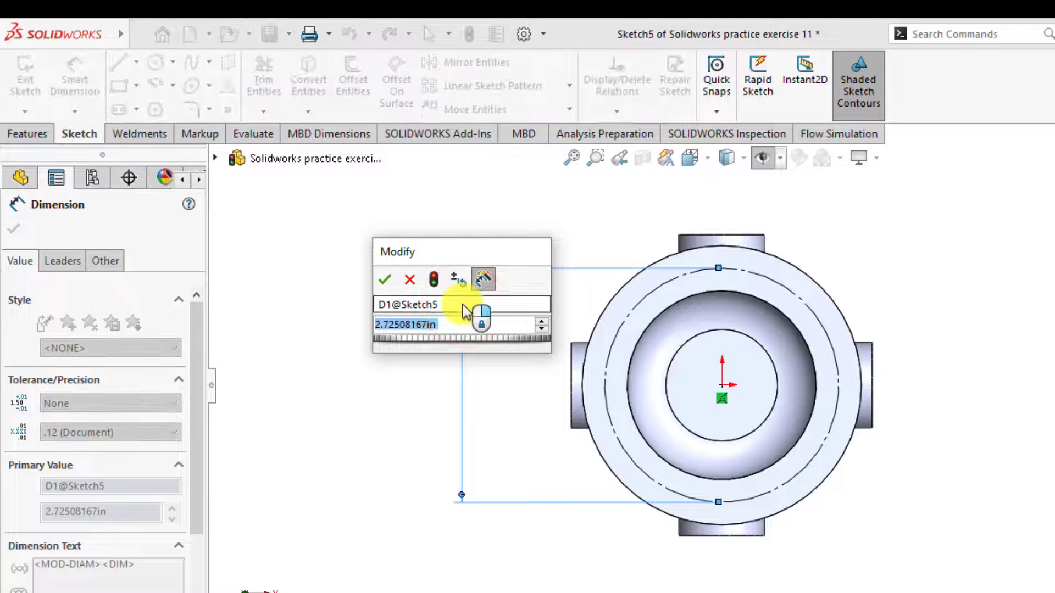
Set the diameter of the construction circle on the flange to 2.75 in
{"action": "type", "text": "2.75"}
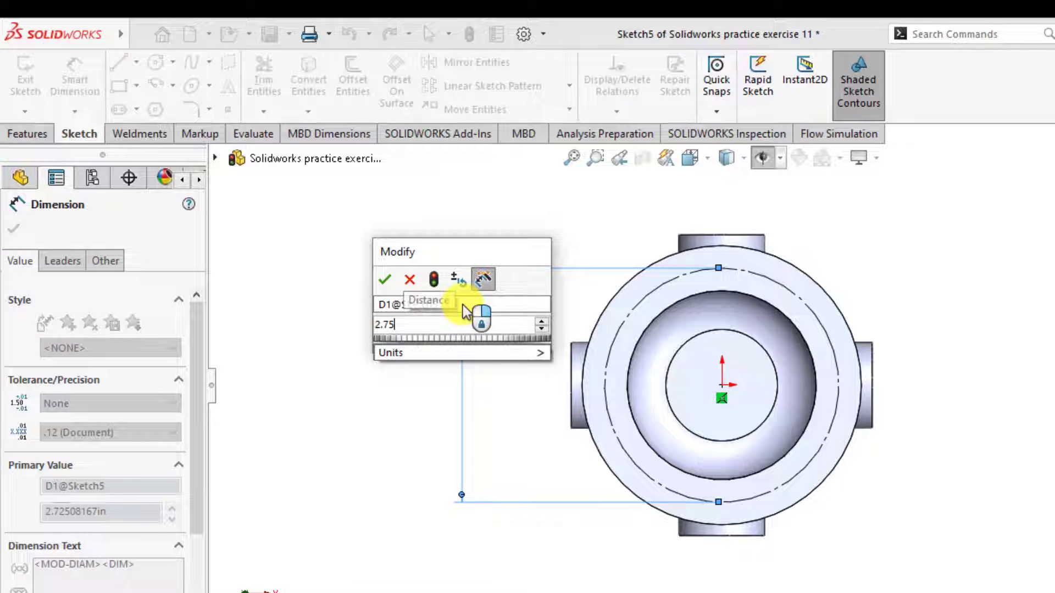
{"action": "key", "text": "Return"}
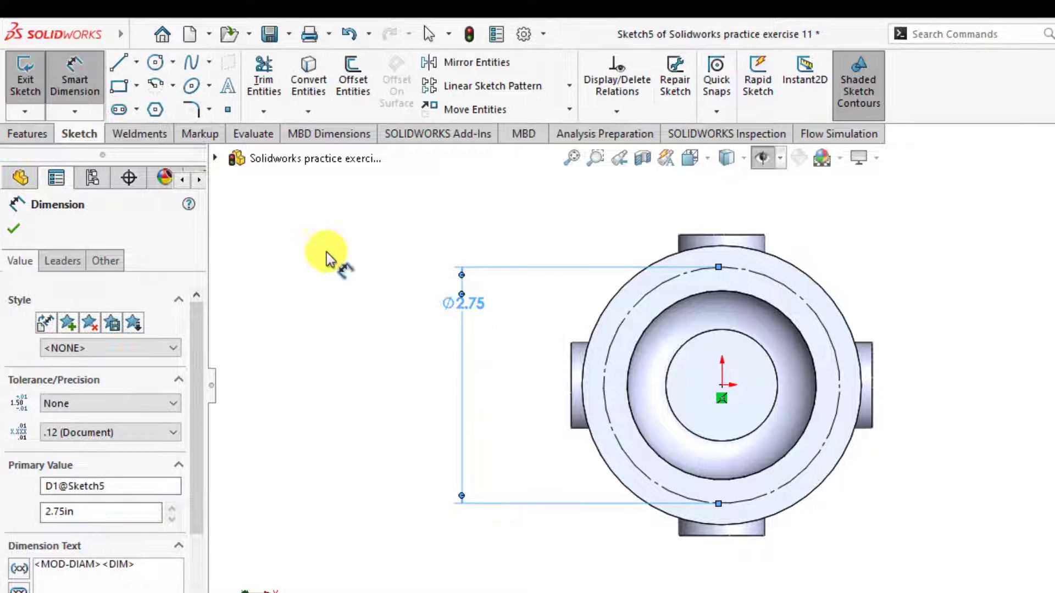
{"action": "left_click", "coordinate": [12, 228]}
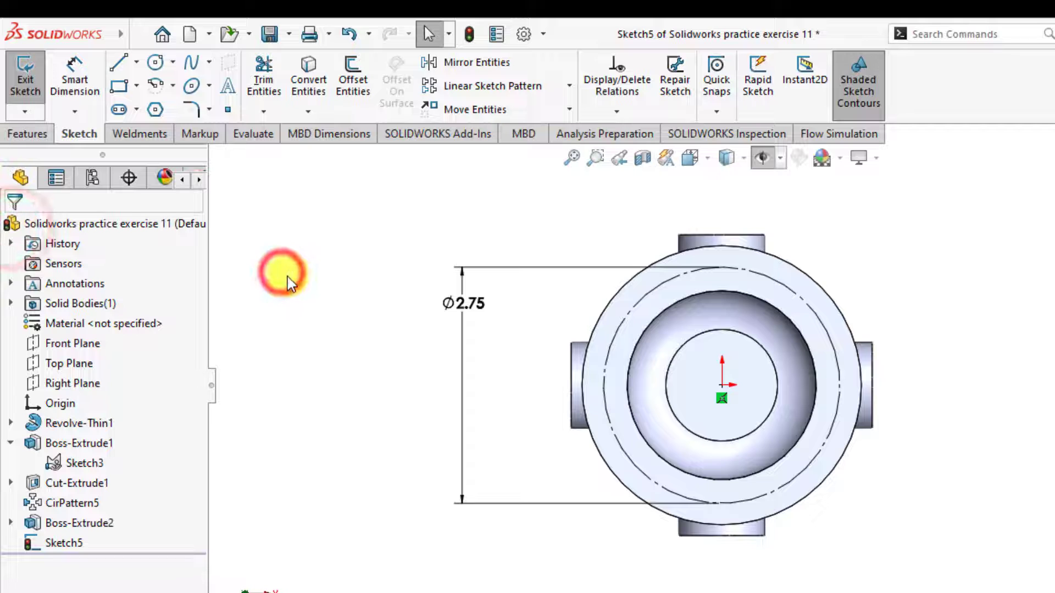
Sketch a circle of about 0.22 in radius centred on the construction circle's quadrant point, level with the origin
{"action": "left_click", "coordinate": [158, 63]}
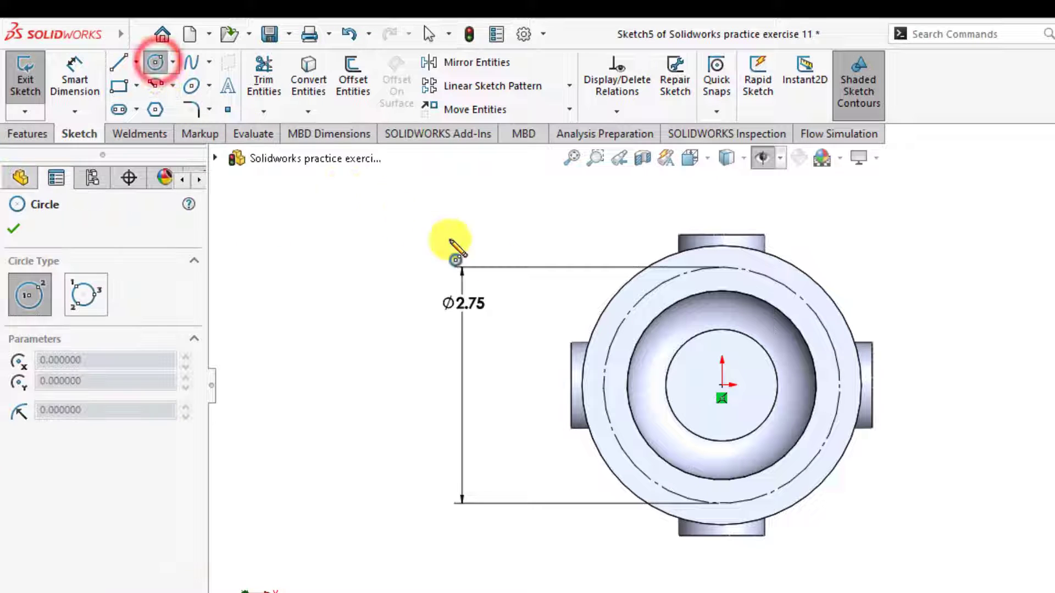
{"action": "left_click", "coordinate": [840, 385]}
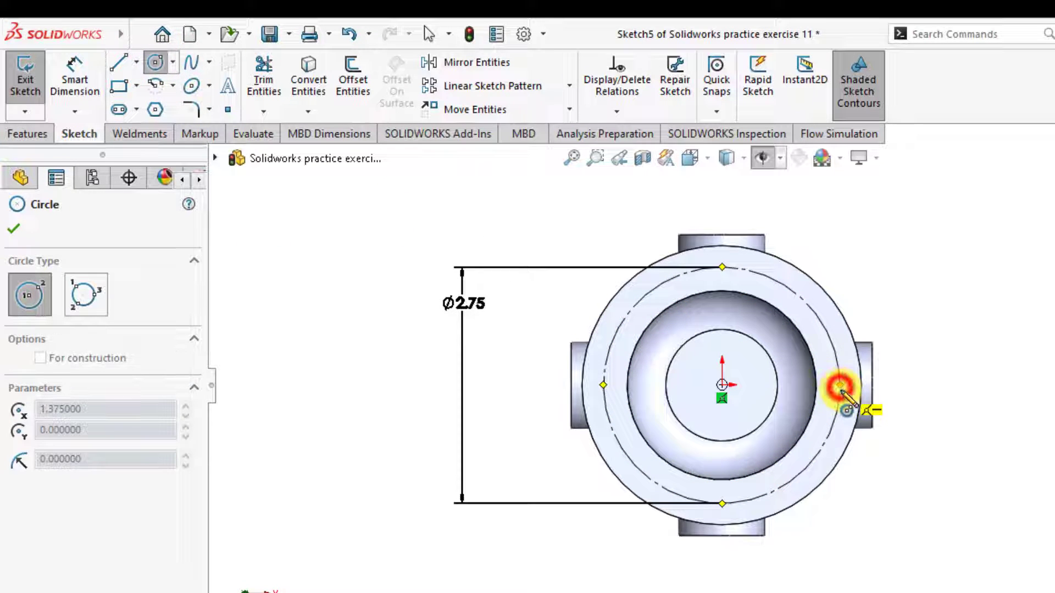
{"action": "left_click", "coordinate": [843, 402]}
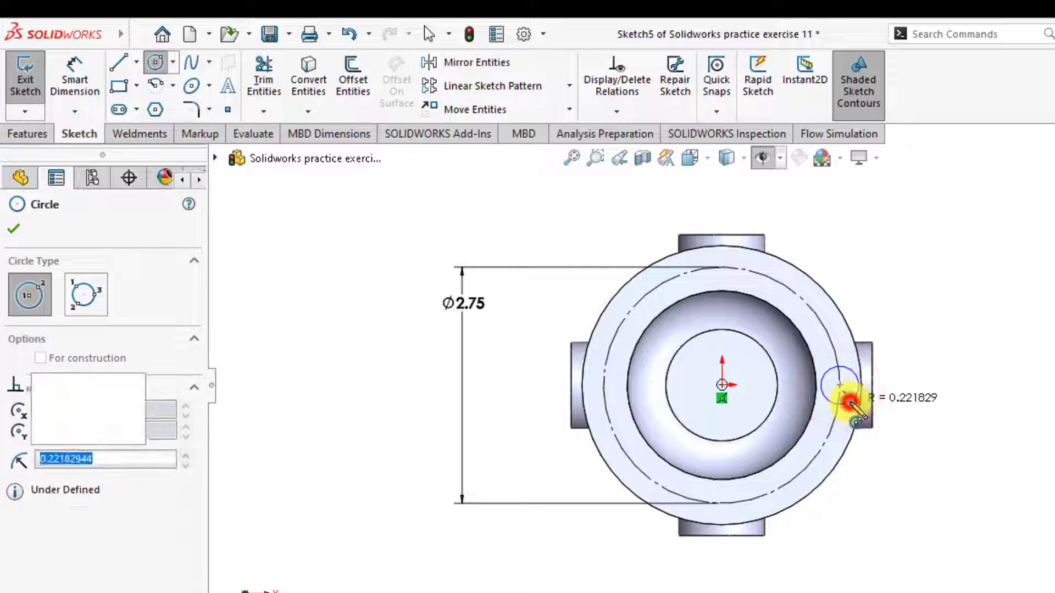
{"action": "left_click", "coordinate": [13, 228]}
Dimension the small circle on the flange with a diameter of 0.25 in
{"action": "left_click", "coordinate": [74, 74]}
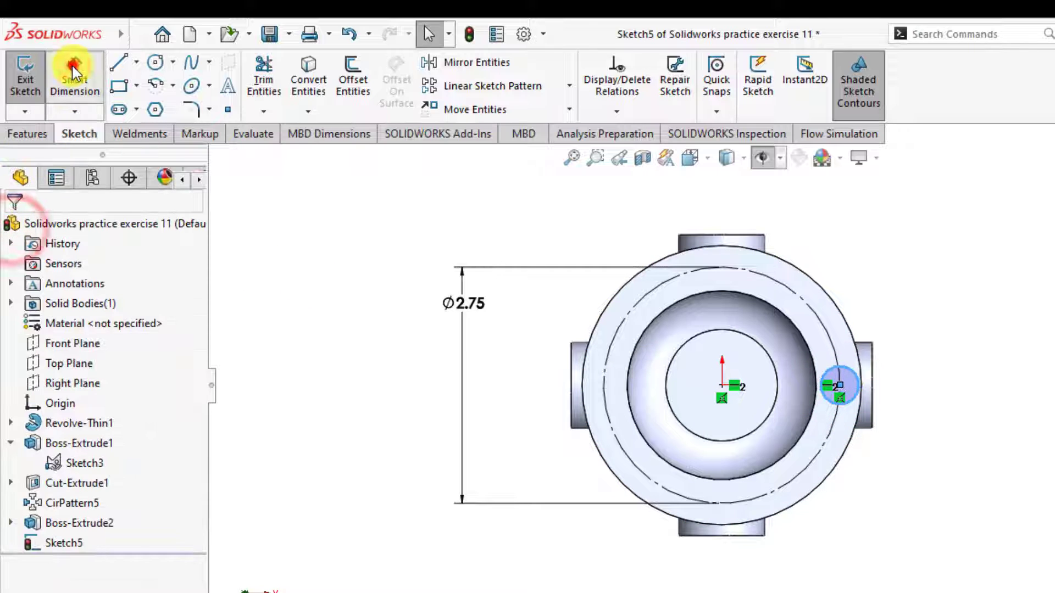
{"action": "left_click", "coordinate": [847, 378]}
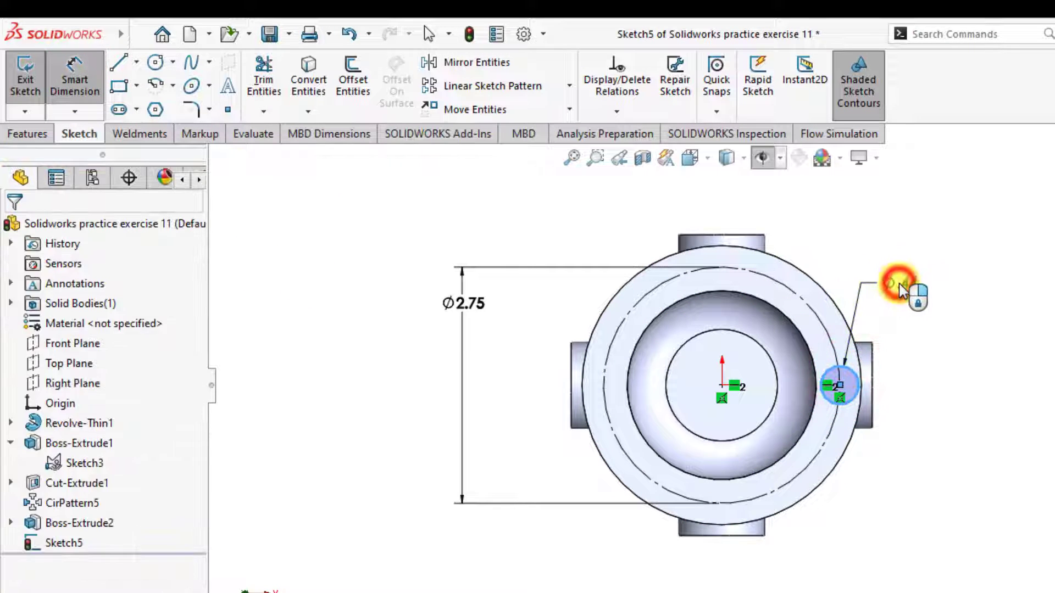
{"action": "left_click", "coordinate": [900, 287]}
{"action": "type", "text": ".25"}
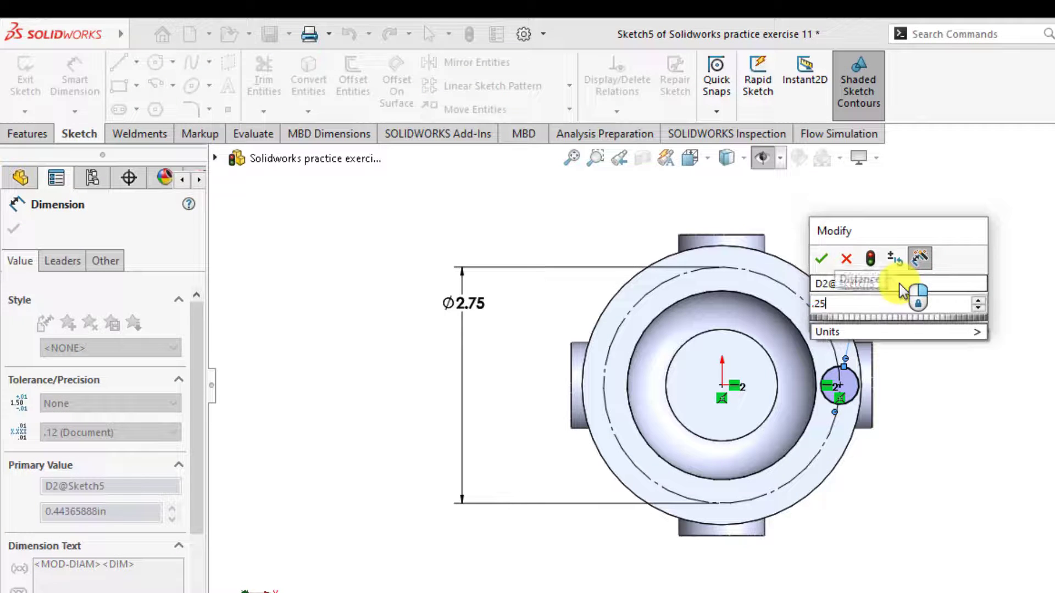
{"action": "key", "text": "Return"}
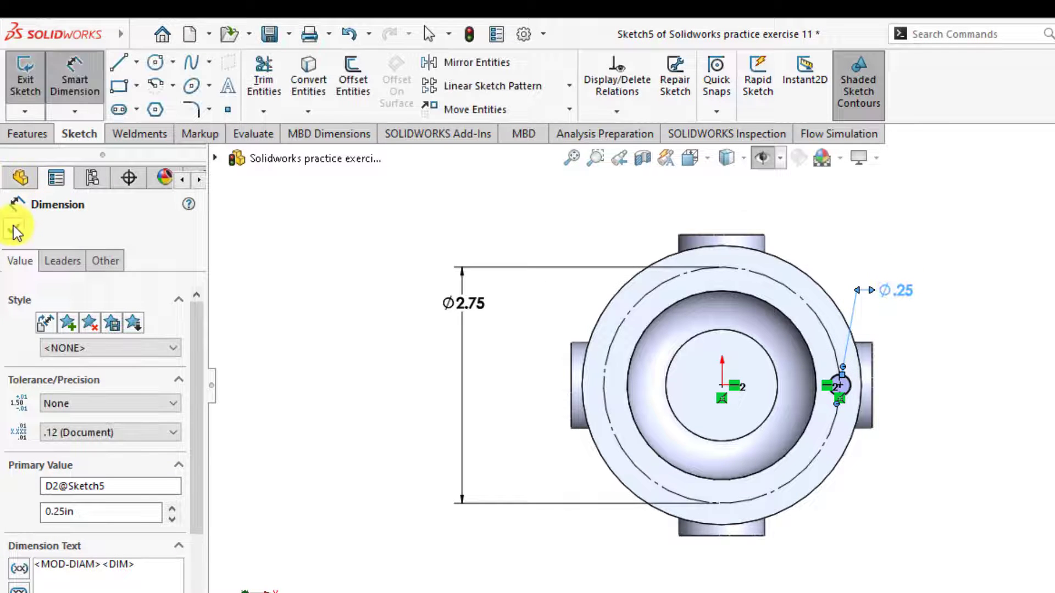
{"action": "left_click", "coordinate": [14, 231]}
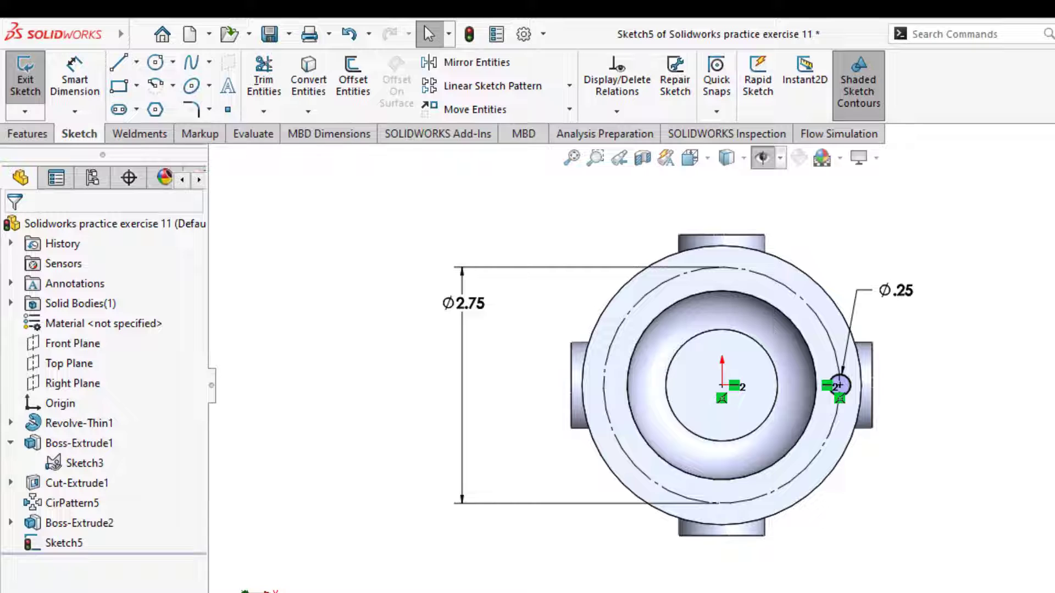
Finish the sketch and cut the small circle through the flange with Up To Surface, ending at the flange's underside
{"action": "key", "text": "ctrl+b"}
{"action": "scroll", "coordinate": [616, 532], "scroll_direction": "up", "scroll_amount": 1}
{"action": "middle_click_drag", "start_coordinate": [587, 508], "coordinate": [573, 344]}
{"action": "left_click", "coordinate": [252, 87]}
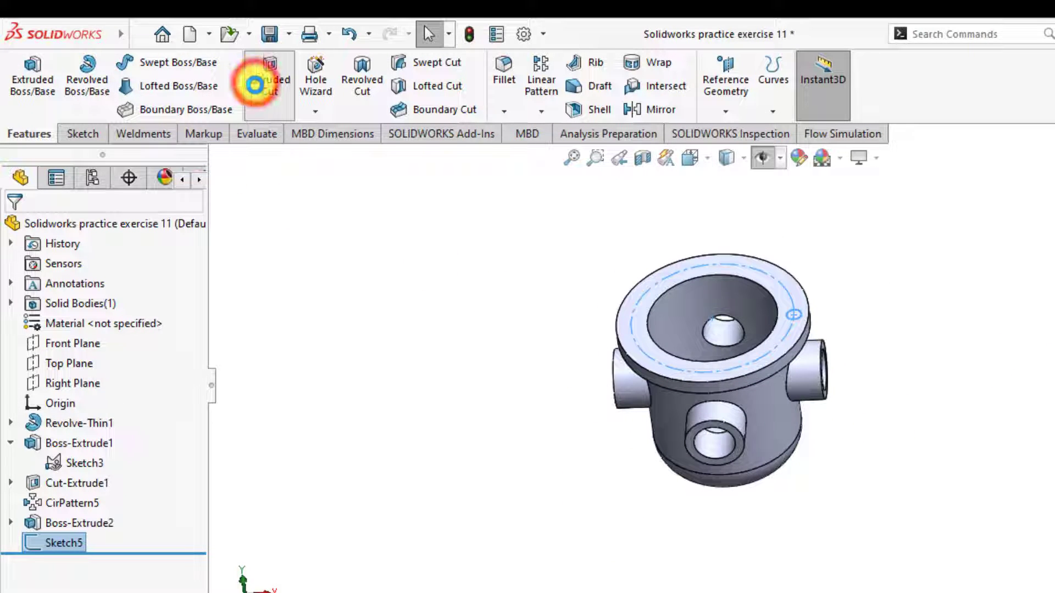
{"action": "left_click", "coordinate": [79, 339]}
{"action": "left_click", "coordinate": [77, 338]}
{"action": "middle_click_drag", "start_coordinate": [610, 461], "coordinate": [596, 240]}
{"action": "left_click", "coordinate": [754, 277]}
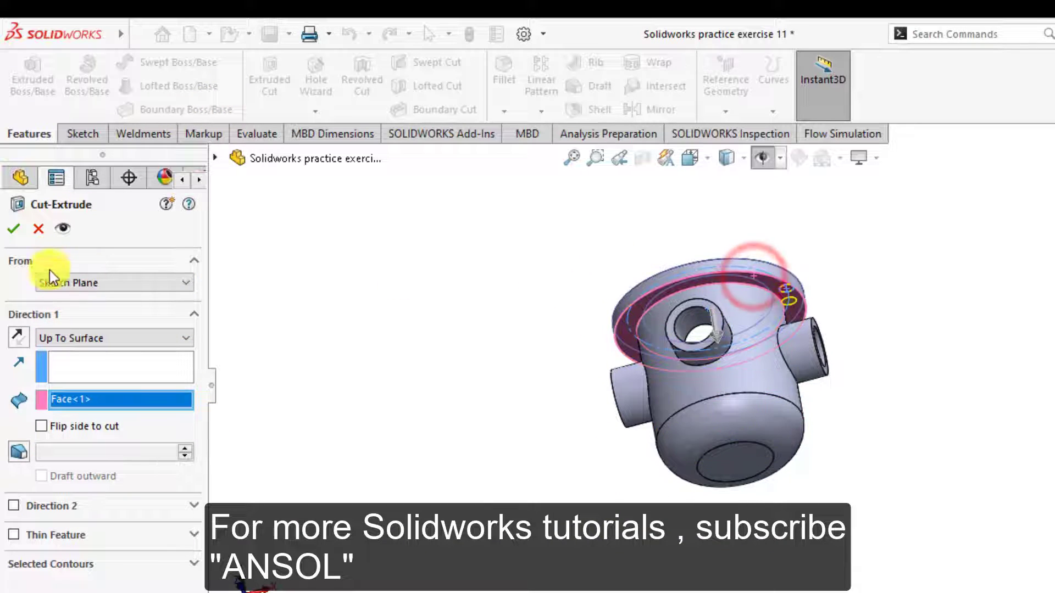
{"action": "left_click", "coordinate": [13, 228]}
{"action": "middle_click_drag", "start_coordinate": [381, 305], "coordinate": [483, 330]}
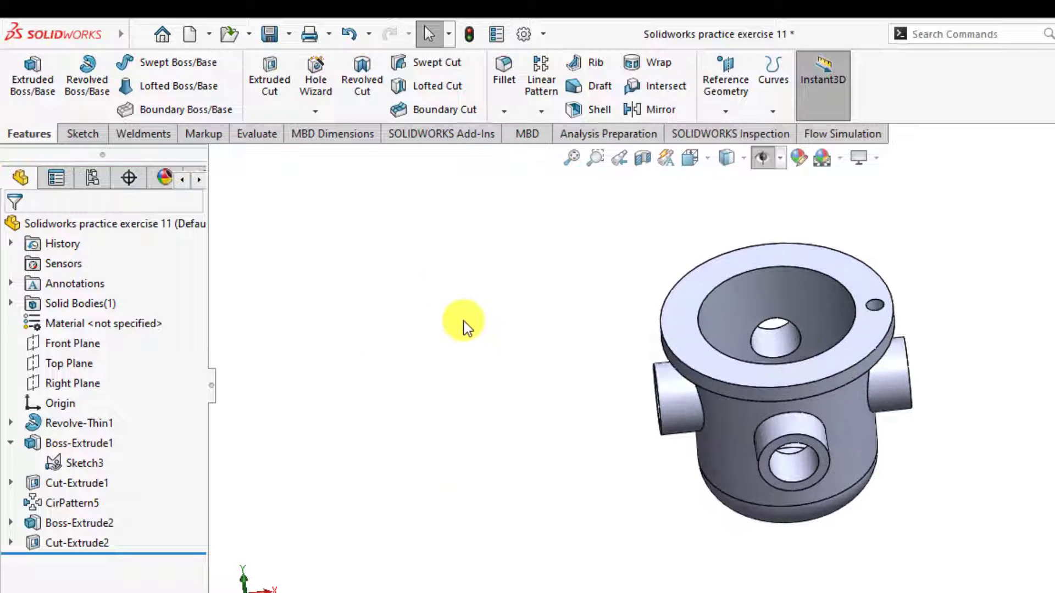
Circular-pattern the flange hole about the vessel's inner cylindrical face with 8 equally spaced instances over 360 degrees
{"action": "left_click", "coordinate": [85, 543]}
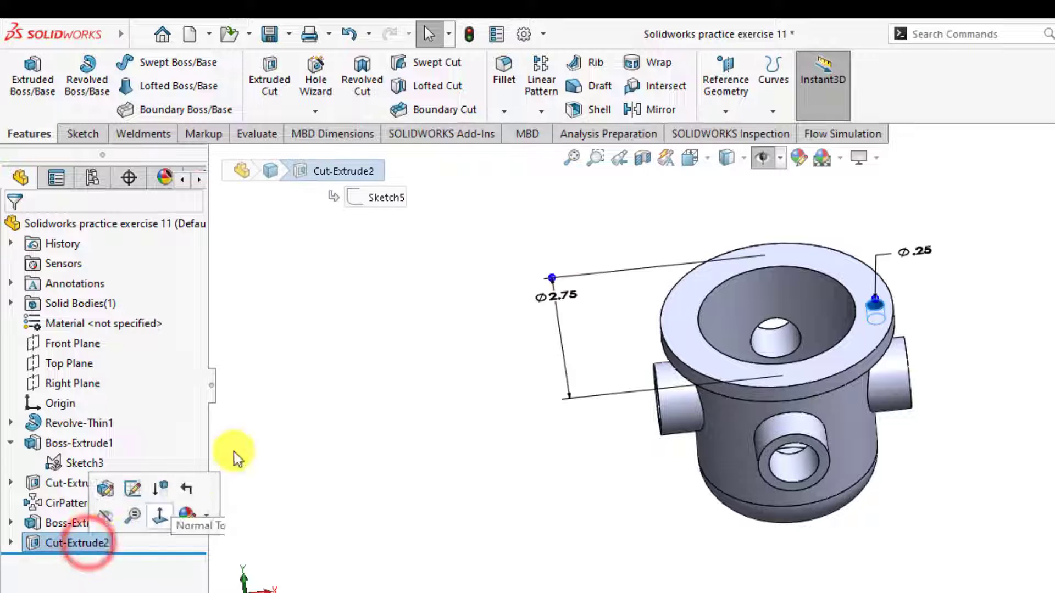
{"action": "left_click", "coordinate": [543, 112]}
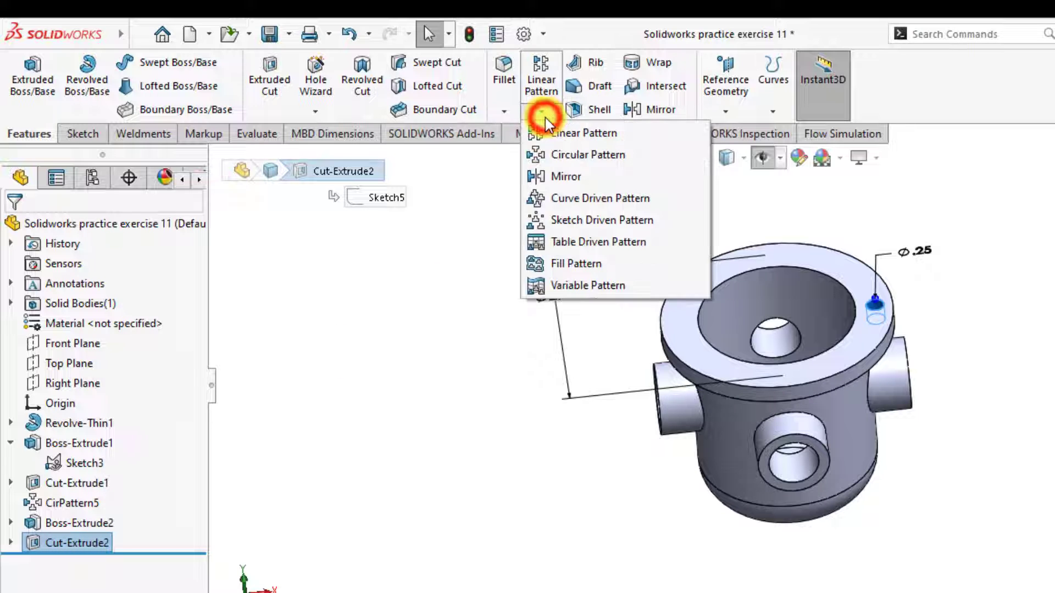
{"action": "left_click", "coordinate": [558, 156]}
{"action": "left_click", "coordinate": [737, 304]}
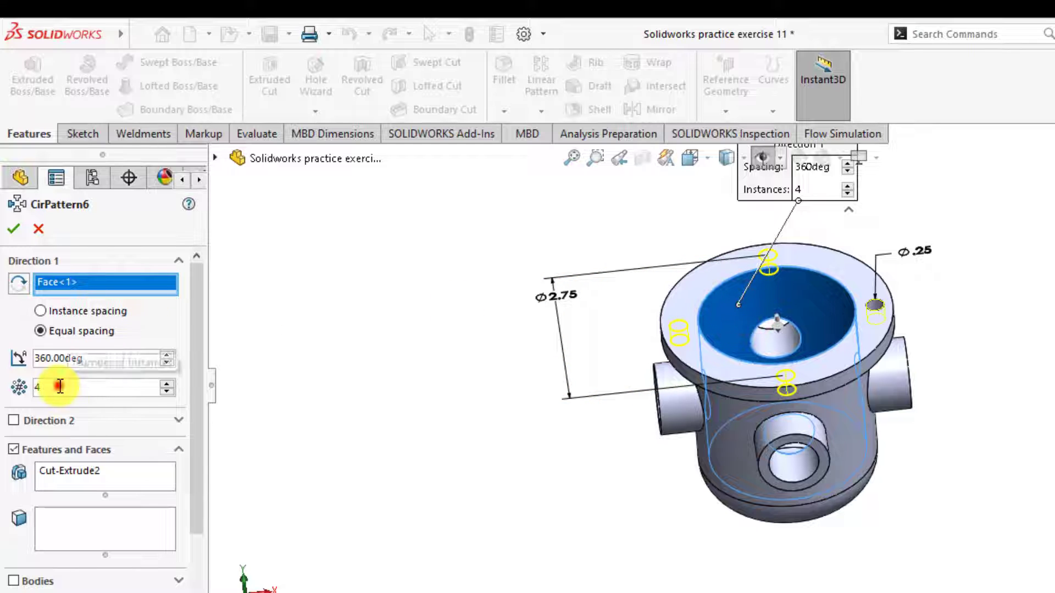
{"action": "left_click", "coordinate": [165, 384]}
{"action": "left_click", "coordinate": [165, 385]}
{"action": "left_click", "coordinate": [166, 384]}
{"action": "left_click", "coordinate": [166, 384]}
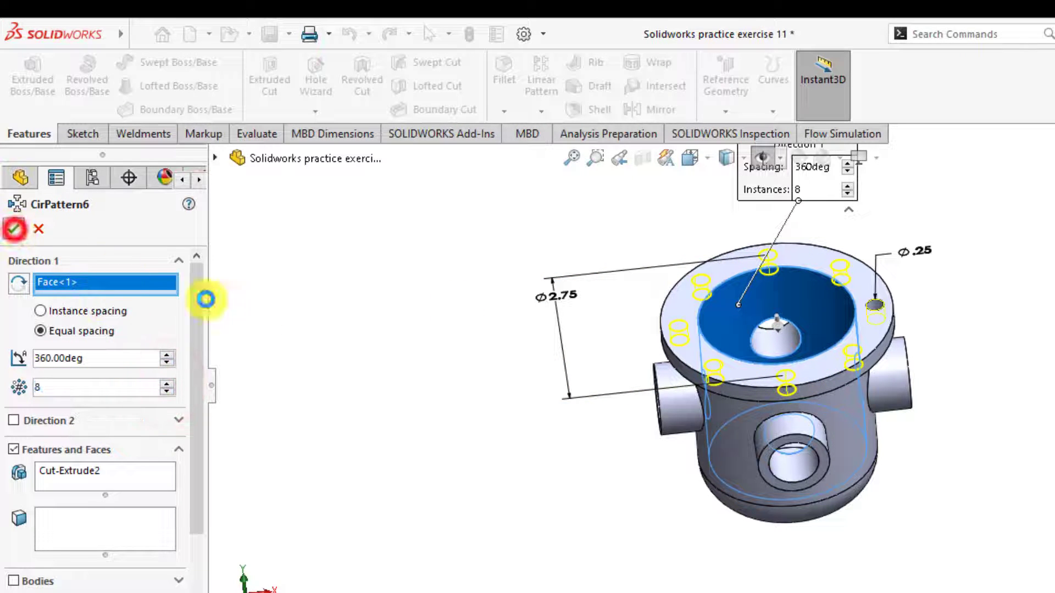
{"action": "left_click", "coordinate": [337, 351]}
{"action": "scroll", "coordinate": [723, 384], "scroll_direction": "up", "scroll_amount": 3}
{"action": "scroll", "coordinate": [822, 362], "scroll_direction": "down", "scroll_amount": 4}
{"action": "middle_click_drag", "start_coordinate": [753, 361], "coordinate": [753, 336]}
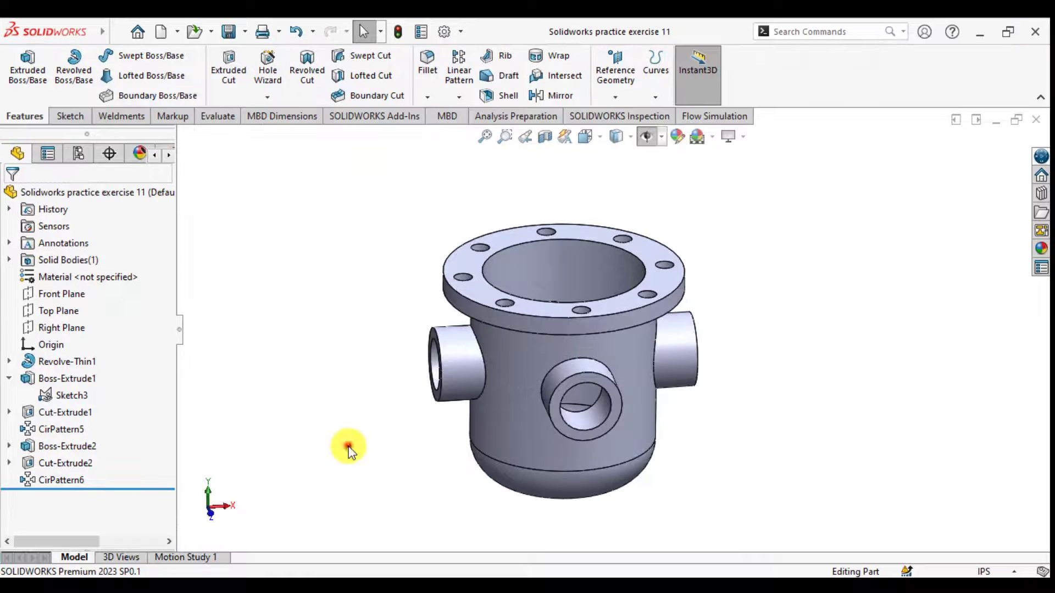
Make a drawing from the part on an A4 (ANSI) Landscape sheet with Display sheet format turned off
{"action": "mouse_move", "coordinate": [22, 33]}
{"action": "left_click", "coordinate": [117, 33]}
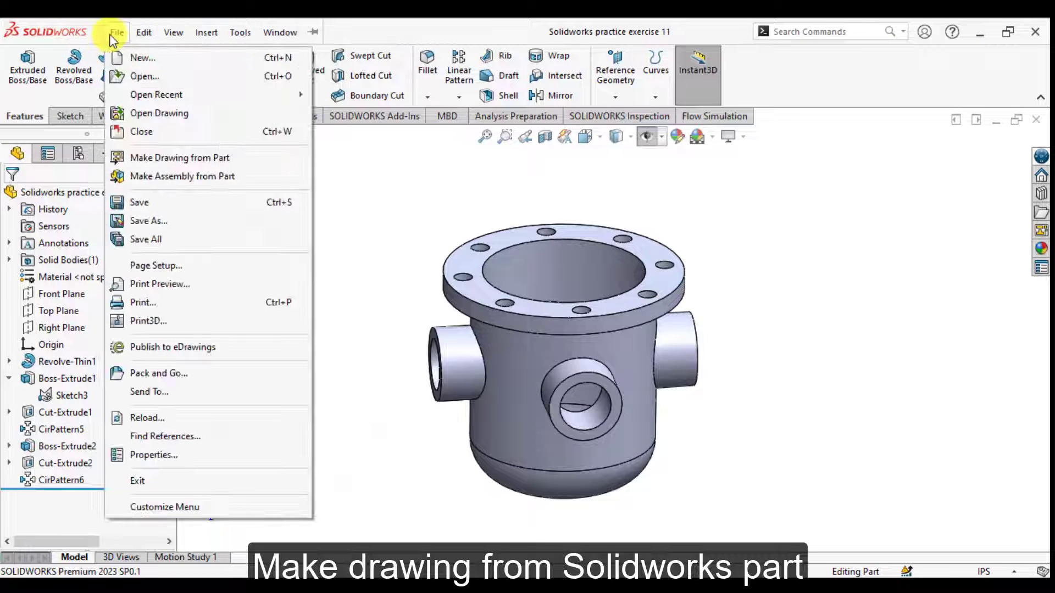
{"action": "left_click", "coordinate": [155, 158]}
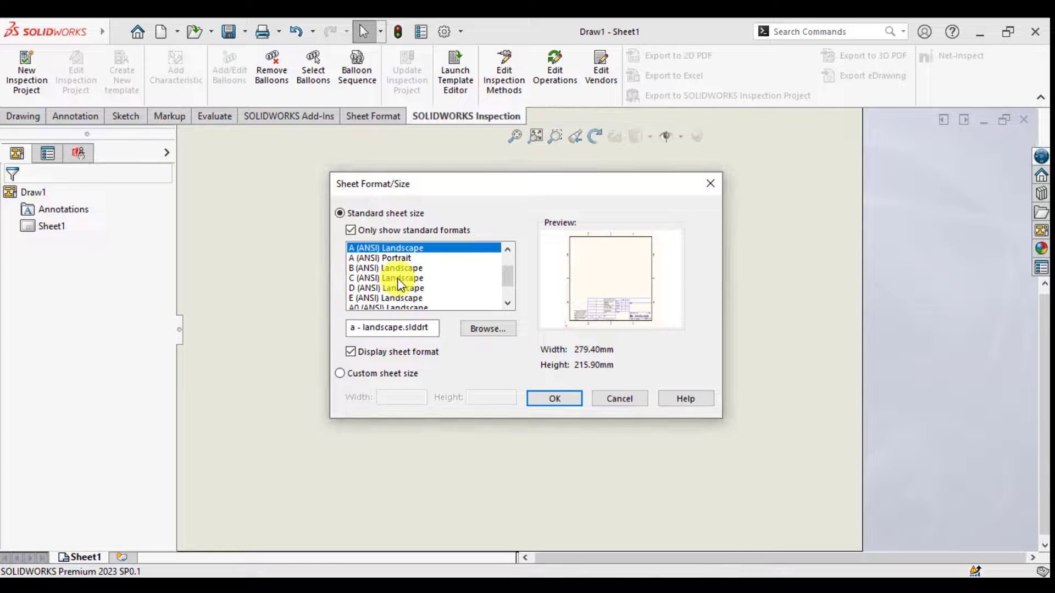
{"action": "scroll", "coordinate": [390, 291], "scroll_direction": "down", "scroll_amount": 2}
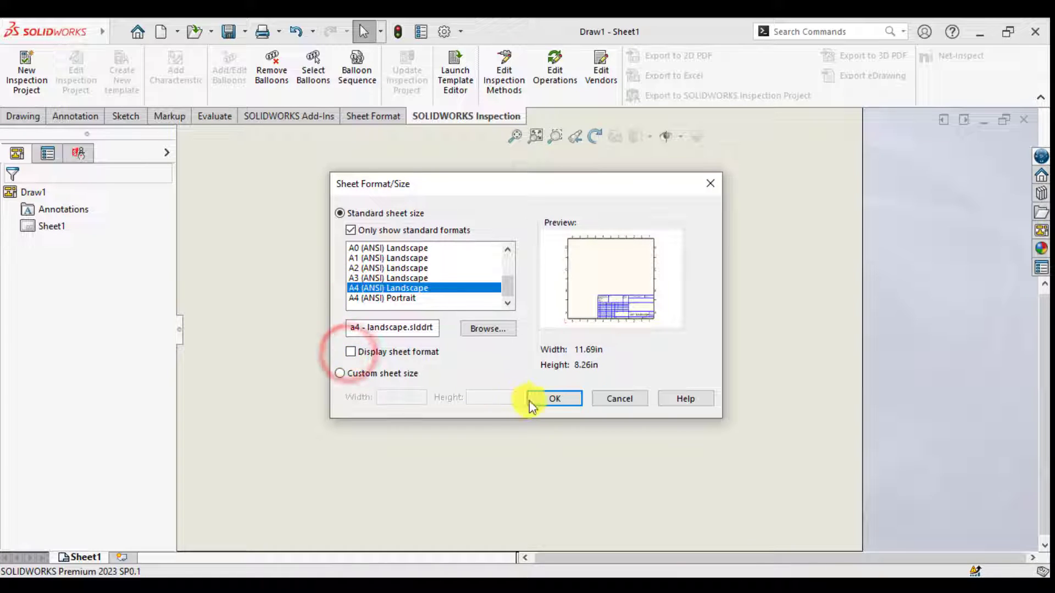
{"action": "left_click", "coordinate": [551, 399]}
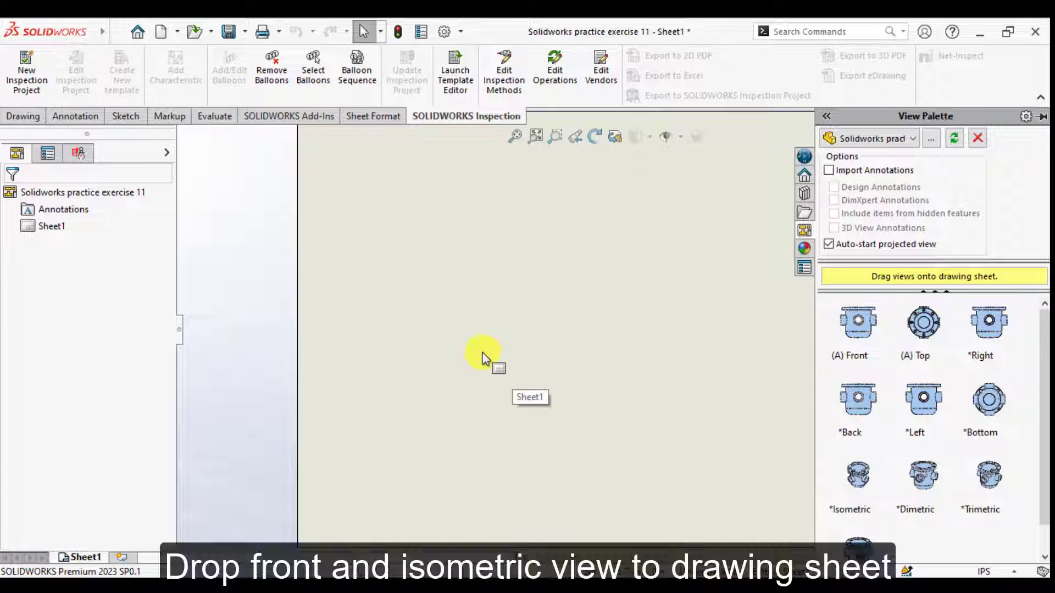
Place the part's front view on the drawing sheet and project an isometric view from it above and to its left
{"action": "mouse_move", "coordinate": [854, 331]}
{"action": "left_mouse_down"}
{"action": "mouse_move", "coordinate": [735, 371]}
{"action": "mouse_move", "coordinate": [753, 390]}
{"action": "mouse_move", "coordinate": [762, 364]}
{"action": "left_mouse_up"}
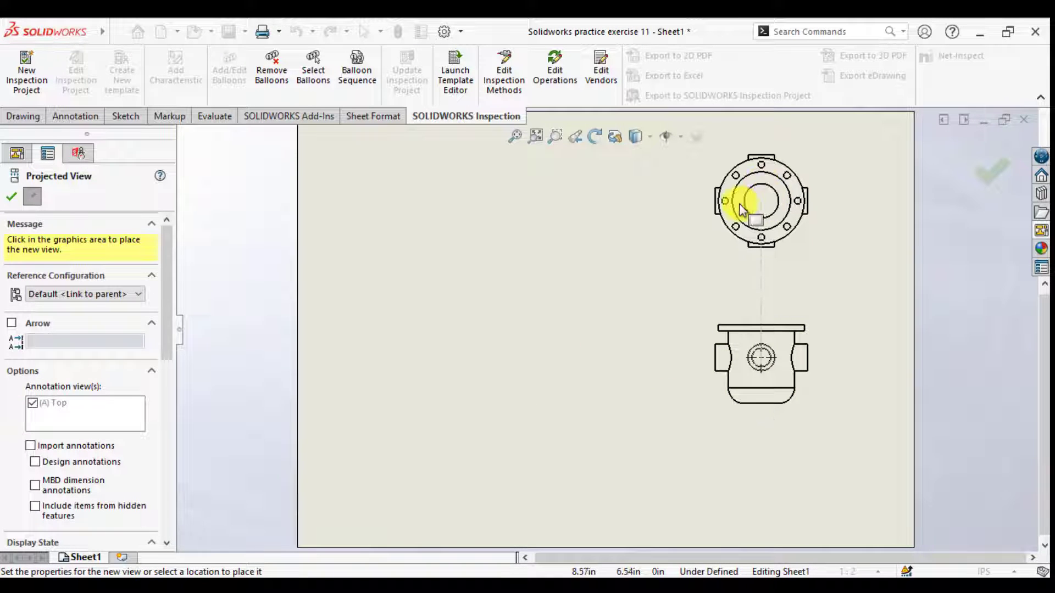
{"action": "left_click", "coordinate": [644, 221]}
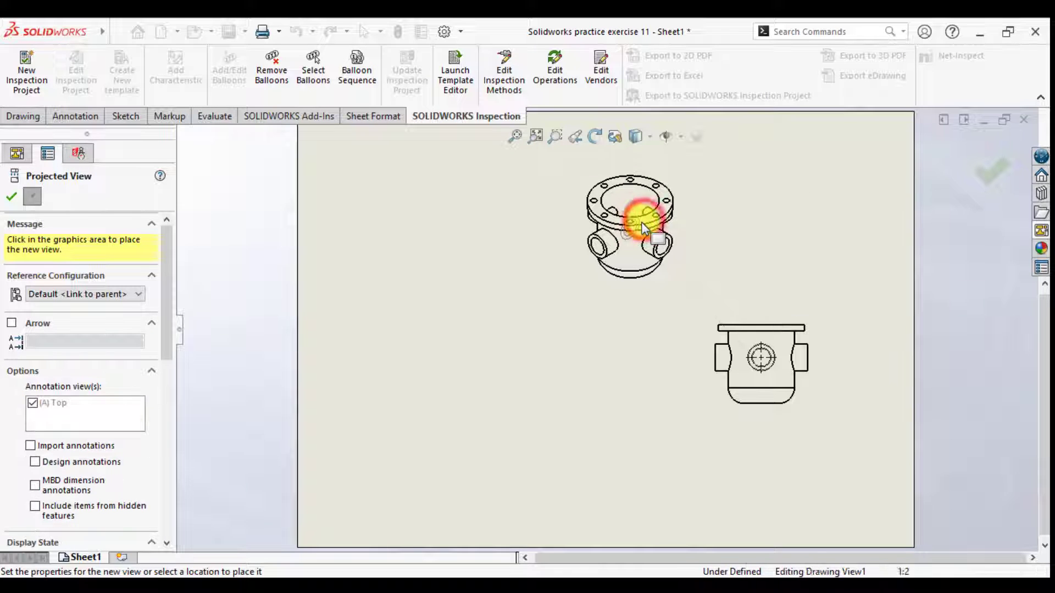
{"action": "left_click", "coordinate": [11, 199]}
{"action": "scroll", "coordinate": [466, 320], "scroll_direction": "up", "scroll_amount": 3}
{"action": "left_click", "coordinate": [488, 352]}
{"action": "scroll", "coordinate": [671, 319], "scroll_direction": "down", "scroll_amount": 2}
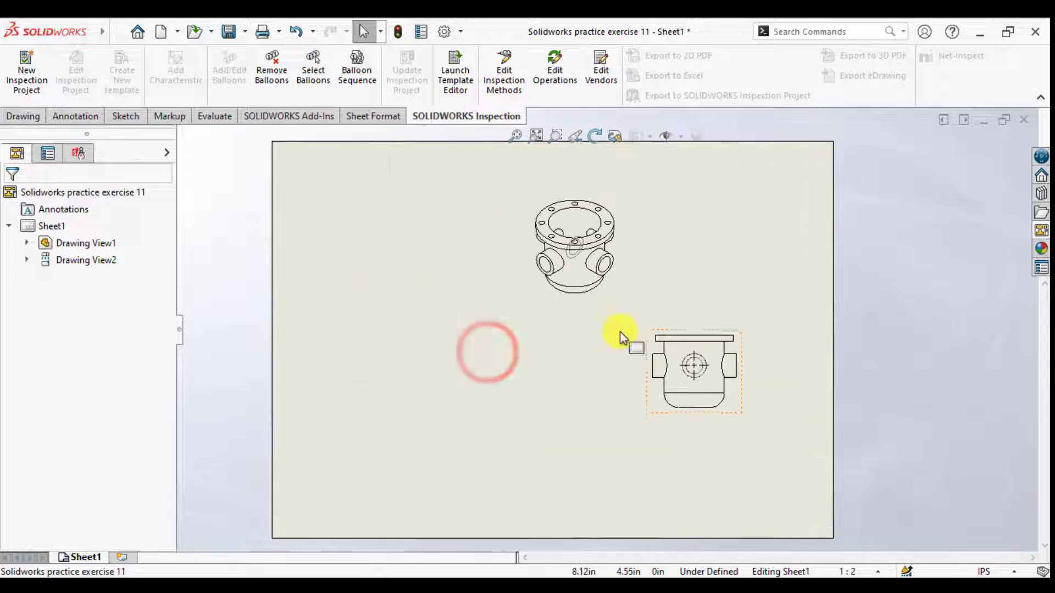
Display the isometric drawing view as Shaded With Edges and give it a custom scale of 1:1
{"action": "left_click", "coordinate": [578, 324]}
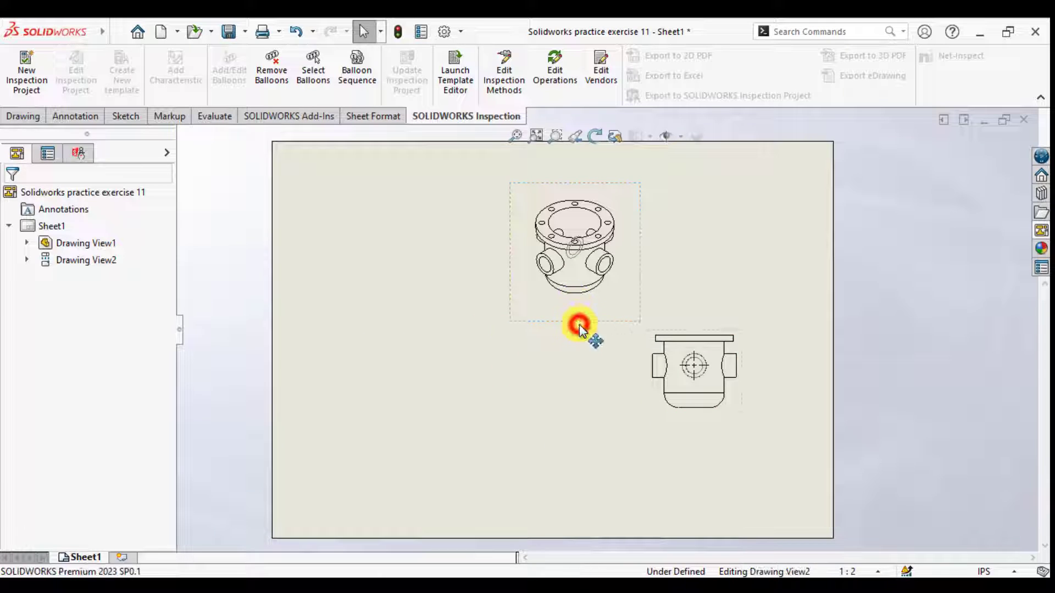
{"action": "left_click", "coordinate": [92, 438]}
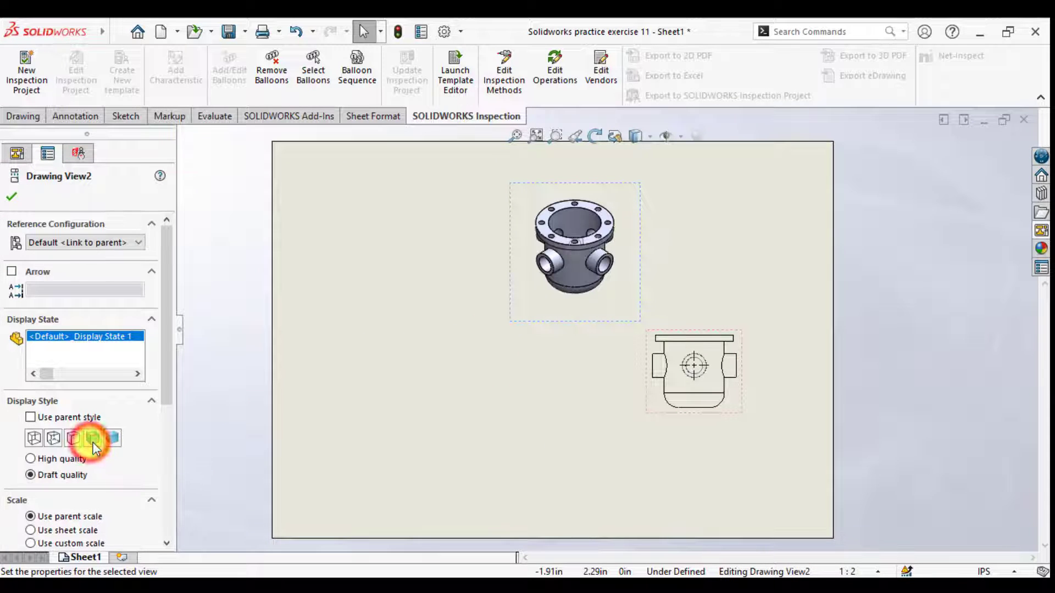
{"action": "left_click_drag", "start_coordinate": [167, 347], "coordinate": [163, 420]}
{"action": "left_click", "coordinate": [28, 404]}
{"action": "left_click", "coordinate": [55, 419]}
{"action": "left_click", "coordinate": [138, 421]}
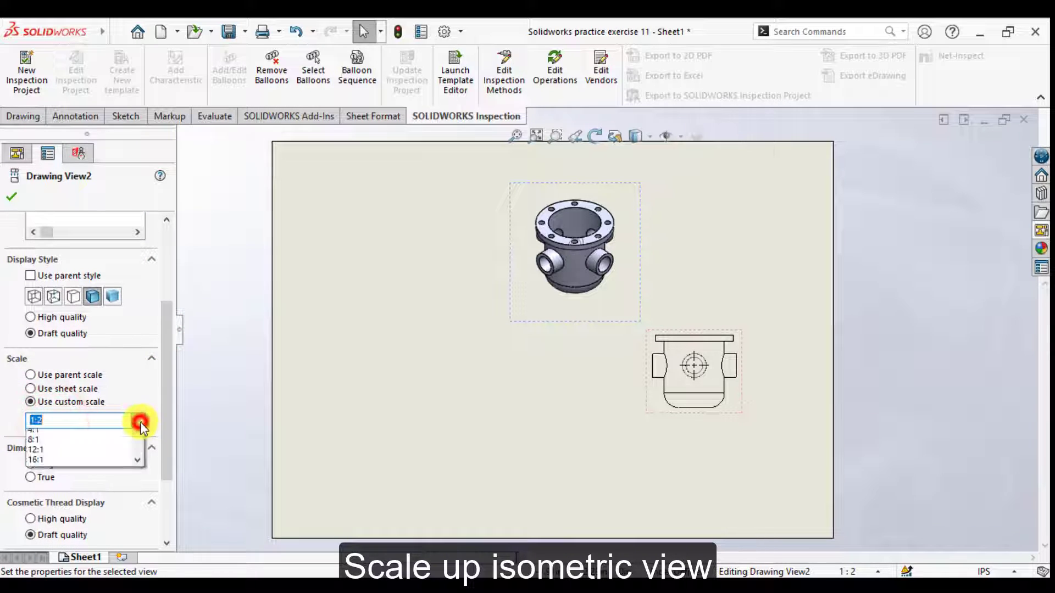
{"action": "scroll", "coordinate": [67, 442], "scroll_direction": "up", "scroll_amount": 1}
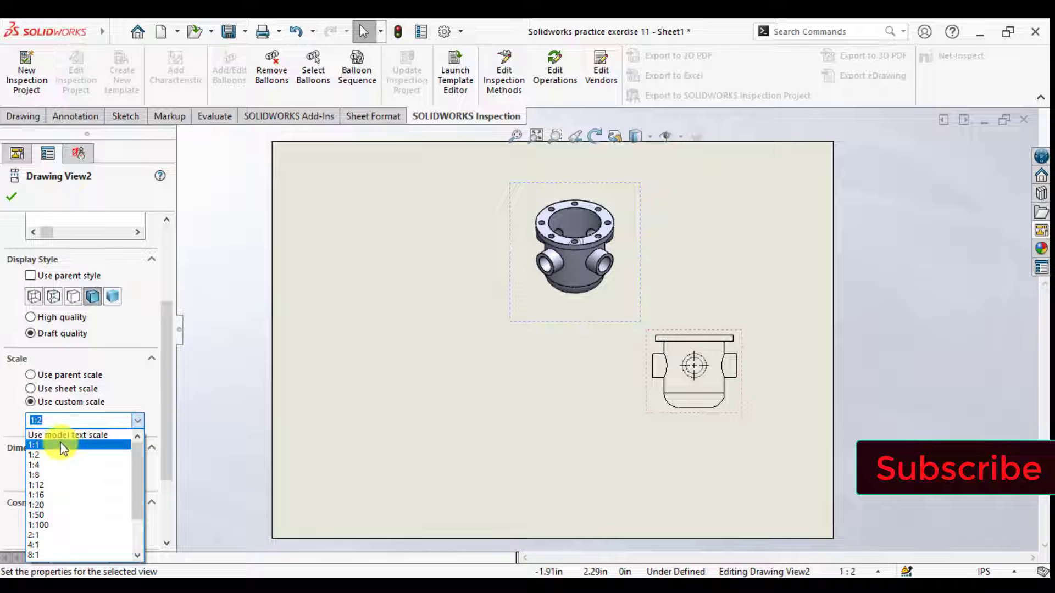
{"action": "left_click", "coordinate": [61, 445]}
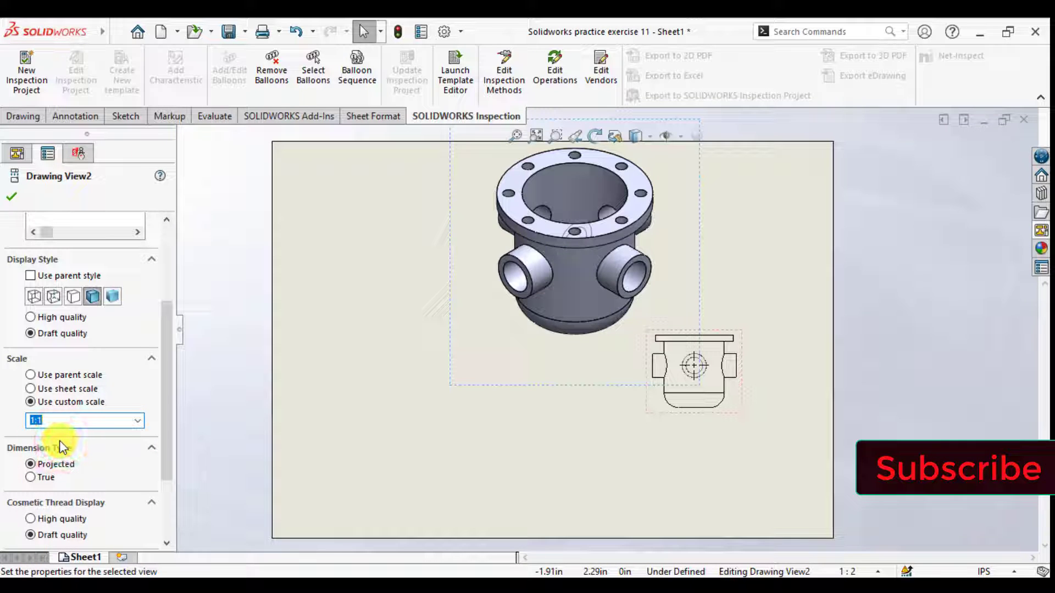
{"action": "left_click", "coordinate": [12, 198]}
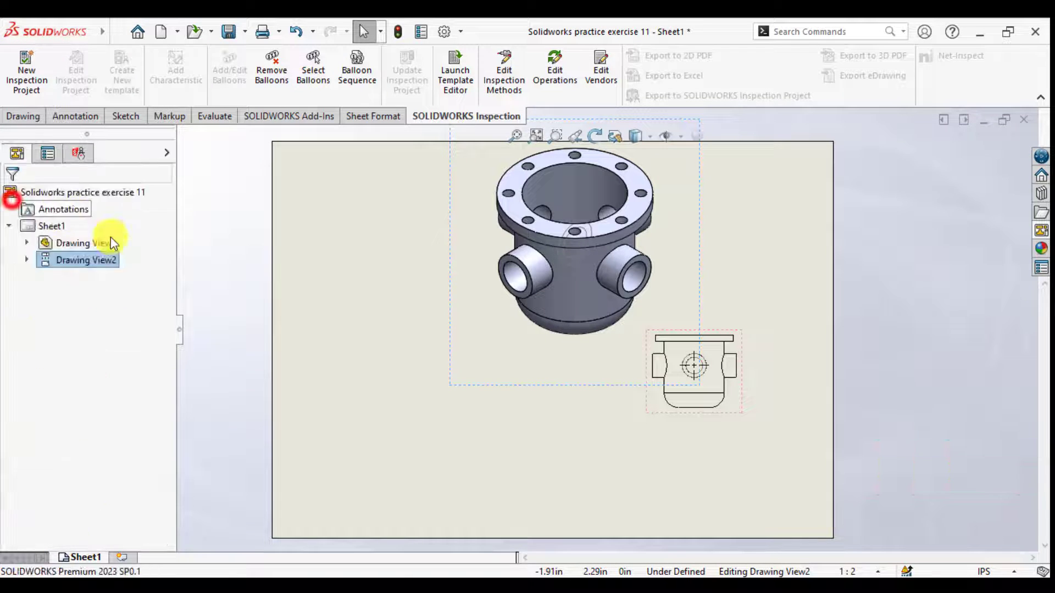
Move the front view lower on the sheet and shift the isometric view right so that it sits above the front view
{"action": "left_click", "coordinate": [334, 400]}
{"action": "mouse_move", "coordinate": [710, 420]}
{"action": "left_mouse_down"}
{"action": "mouse_move", "coordinate": [702, 463]}
{"action": "mouse_move", "coordinate": [694, 459]}
{"action": "left_mouse_up"}
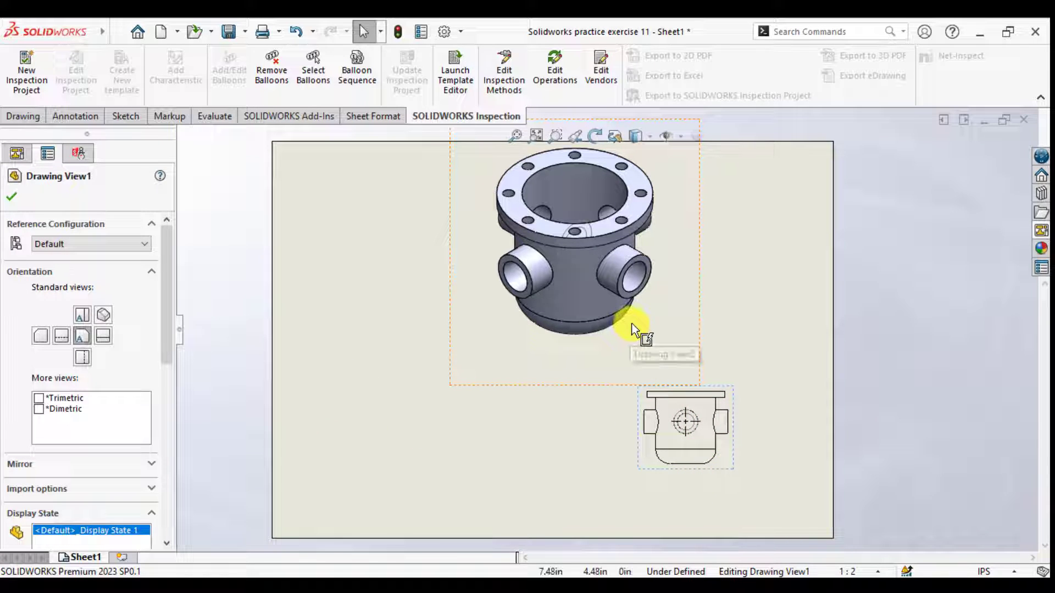
{"action": "left_click_drag", "start_coordinate": [705, 310], "coordinate": [836, 318]}
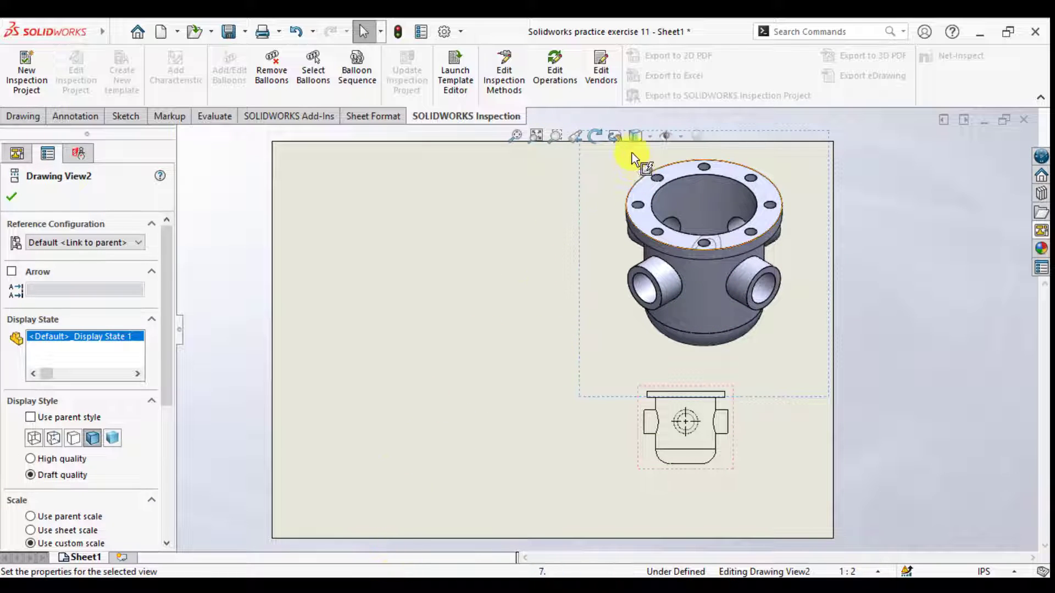
Hide all item types, such as the model's sketches, in the drawing views
{"action": "left_click", "coordinate": [667, 135]}
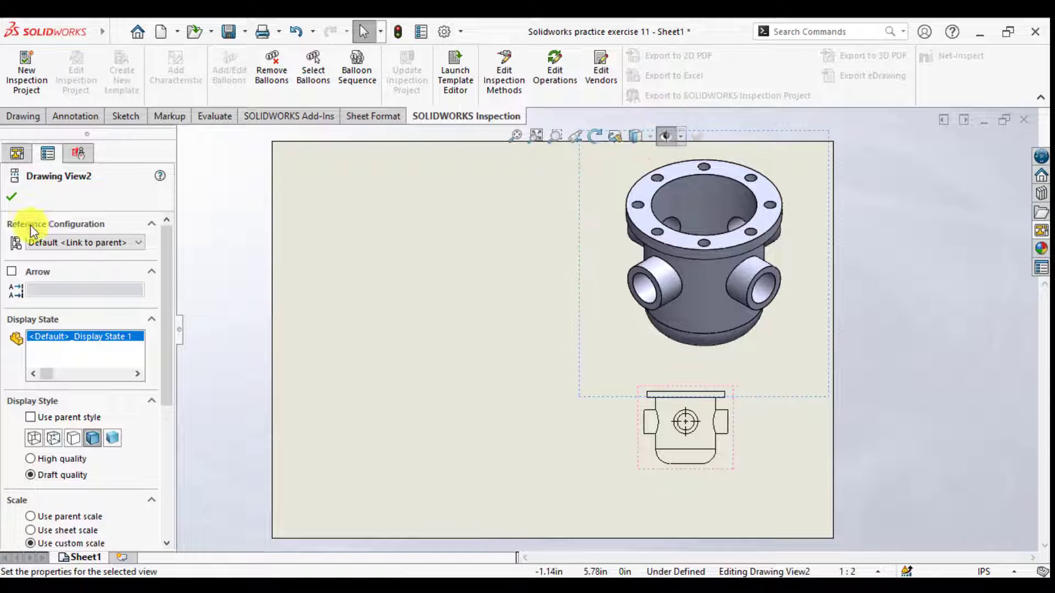
{"action": "left_click", "coordinate": [13, 198]}
{"action": "left_click", "coordinate": [412, 313]}
{"action": "key", "text": "f"}
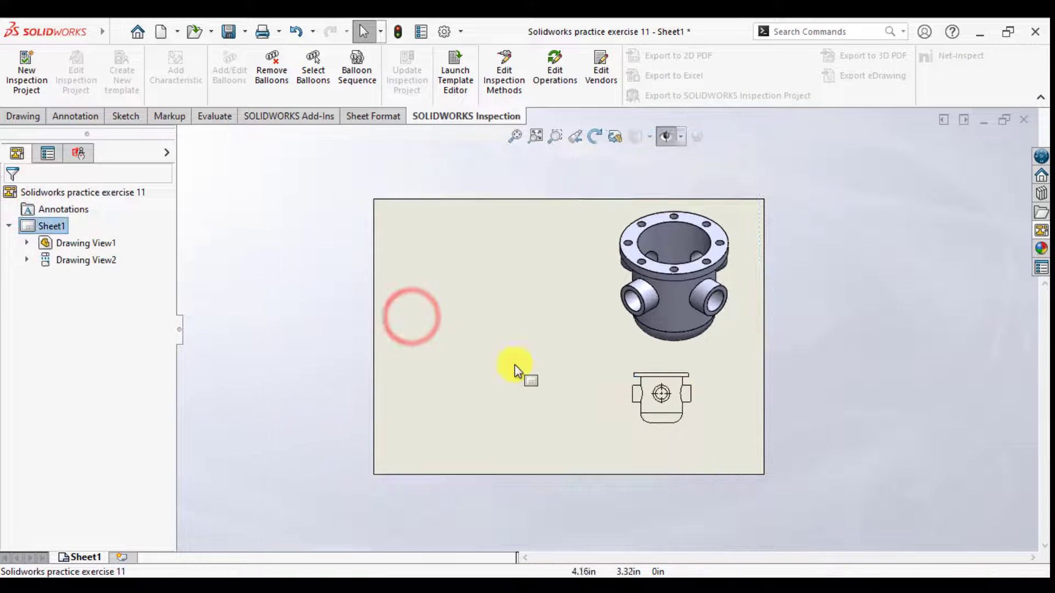
Create section view A-A with a vertical cutting line through the front view's centre and place it to the left of the front view
{"action": "left_click", "coordinate": [117, 246]}
{"action": "left_click", "coordinate": [81, 115]}
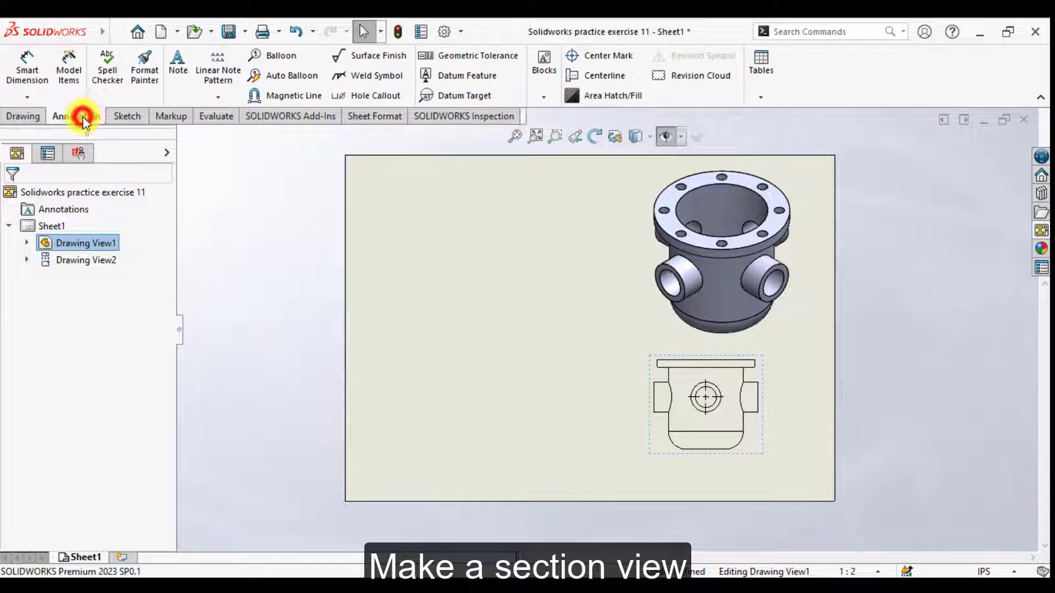
{"action": "left_click", "coordinate": [22, 117]}
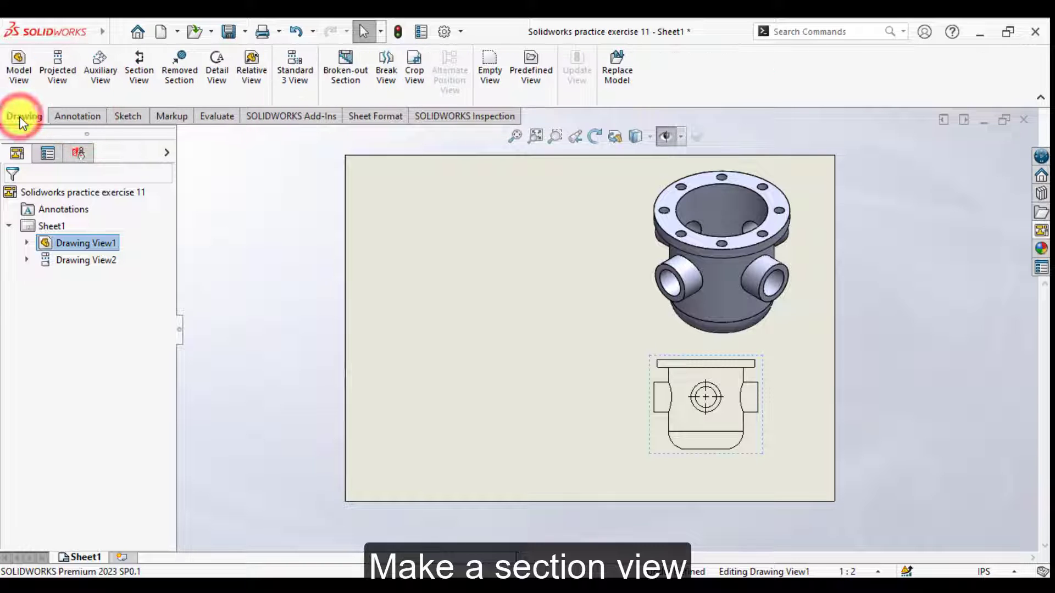
{"action": "left_click", "coordinate": [138, 72]}
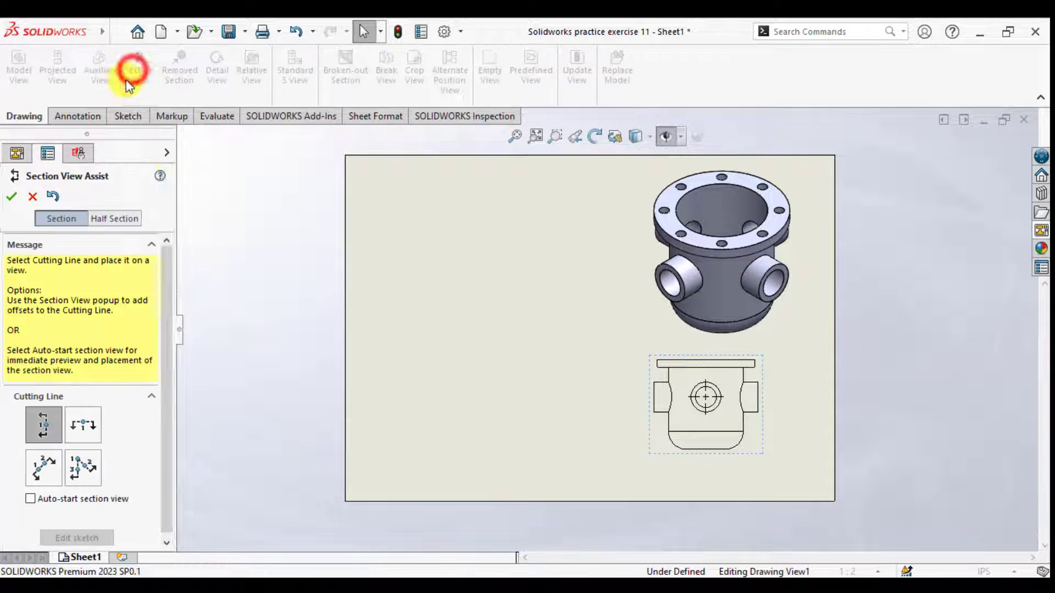
{"action": "left_click", "coordinate": [705, 397]}
{"action": "left_click", "coordinate": [816, 431]}
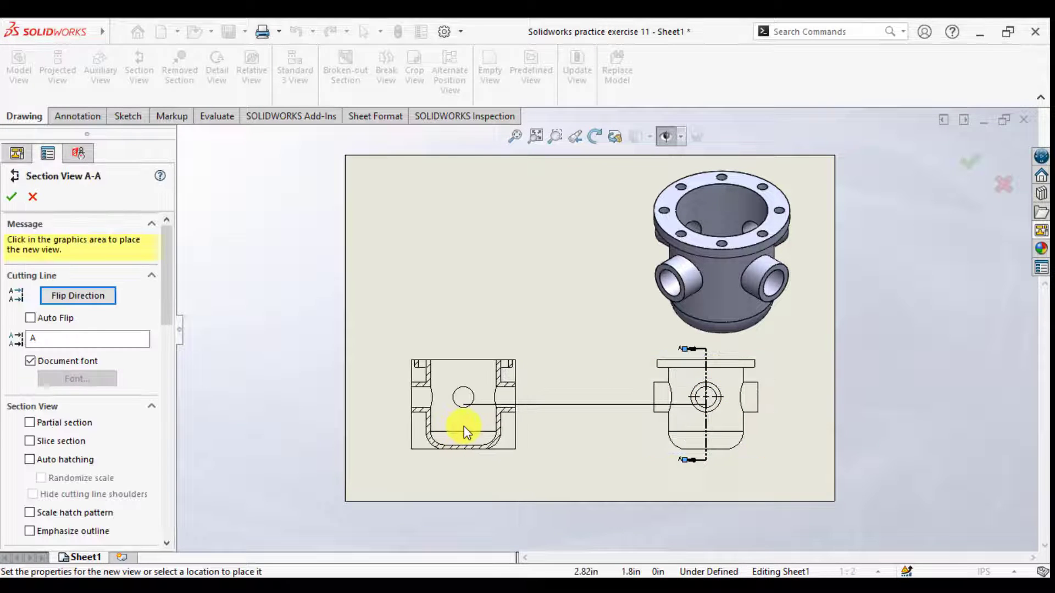
{"action": "left_click", "coordinate": [464, 426]}
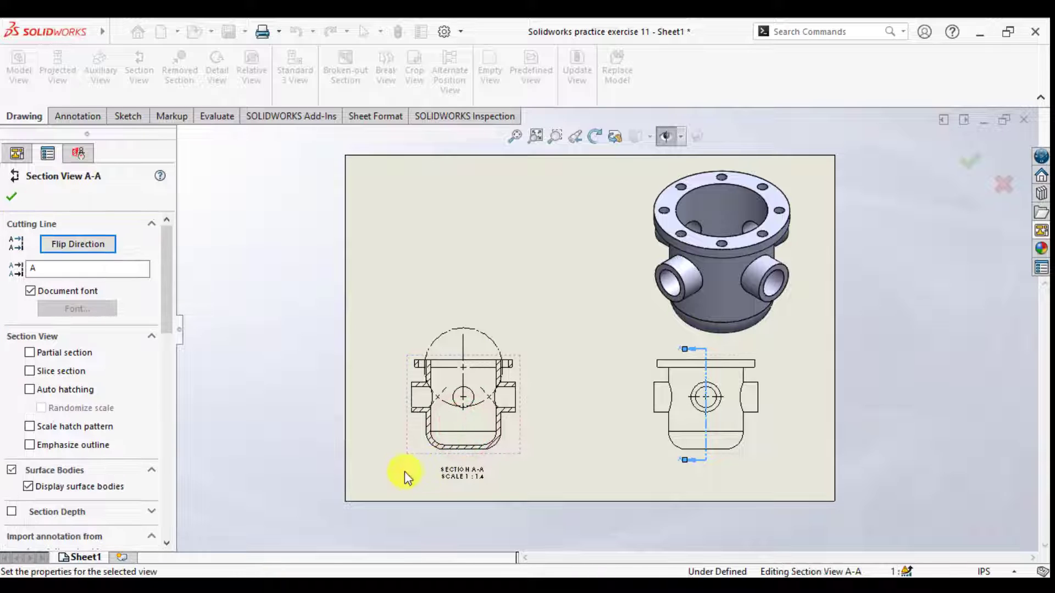
{"action": "left_click", "coordinate": [12, 197]}
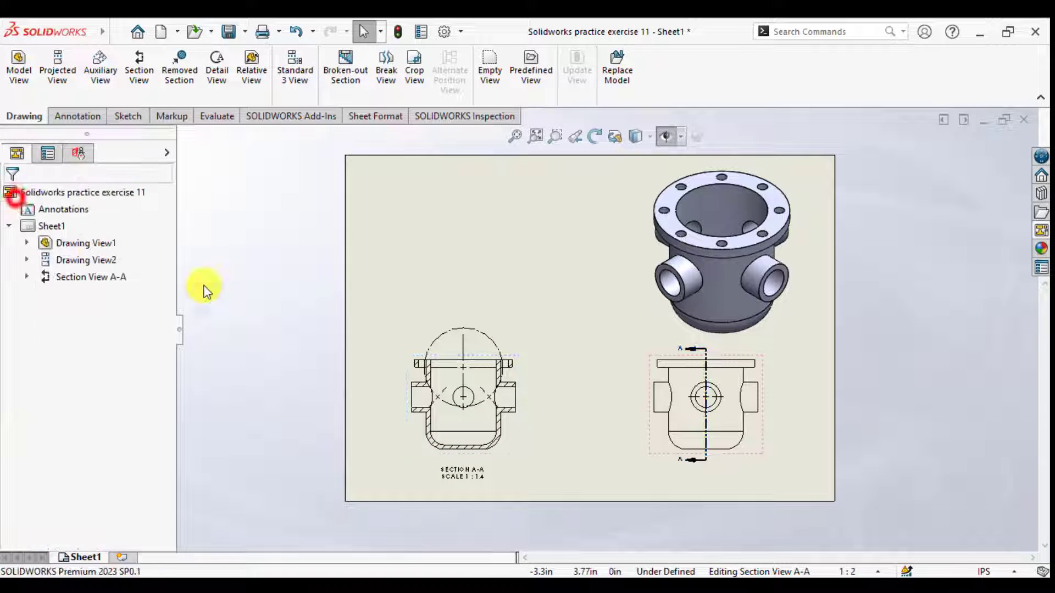
{"action": "left_click", "coordinate": [264, 336]}
Project a top view from section view A-A and place it directly above the section
{"action": "key", "text": "f"}
{"action": "scroll", "coordinate": [536, 386], "scroll_direction": "down", "scroll_amount": 2}
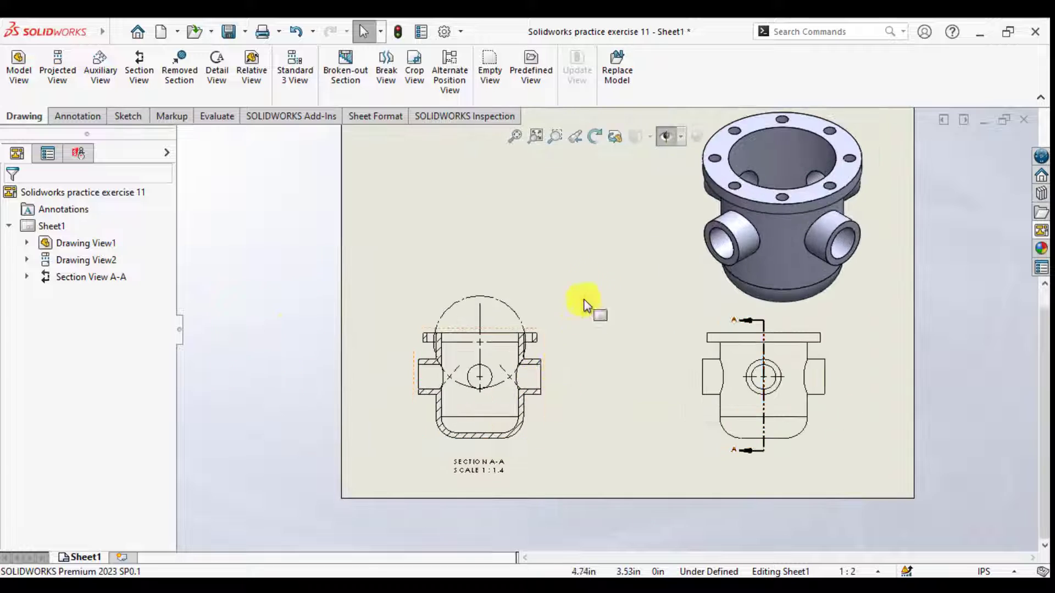
{"action": "scroll", "coordinate": [580, 316], "scroll_direction": "up", "scroll_amount": 2}
{"action": "left_click", "coordinate": [55, 82]}
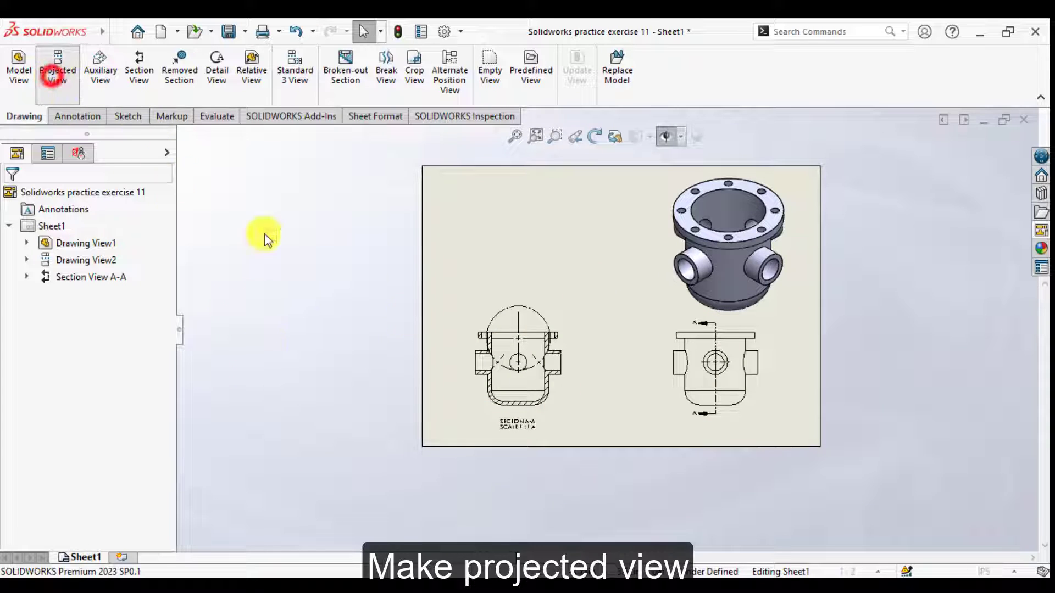
{"action": "left_click", "coordinate": [478, 406]}
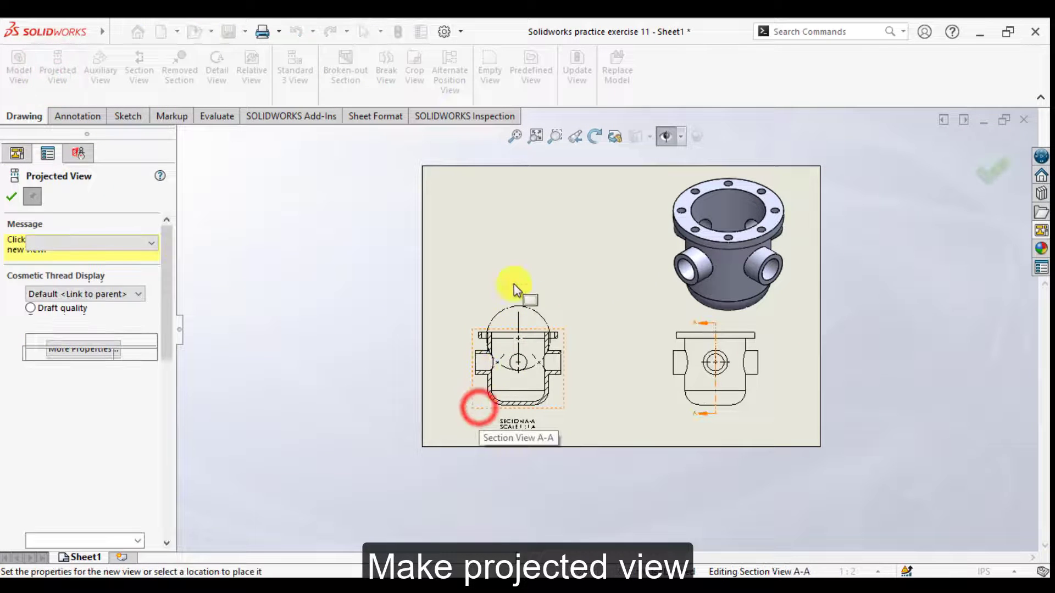
{"action": "left_click", "coordinate": [526, 228]}
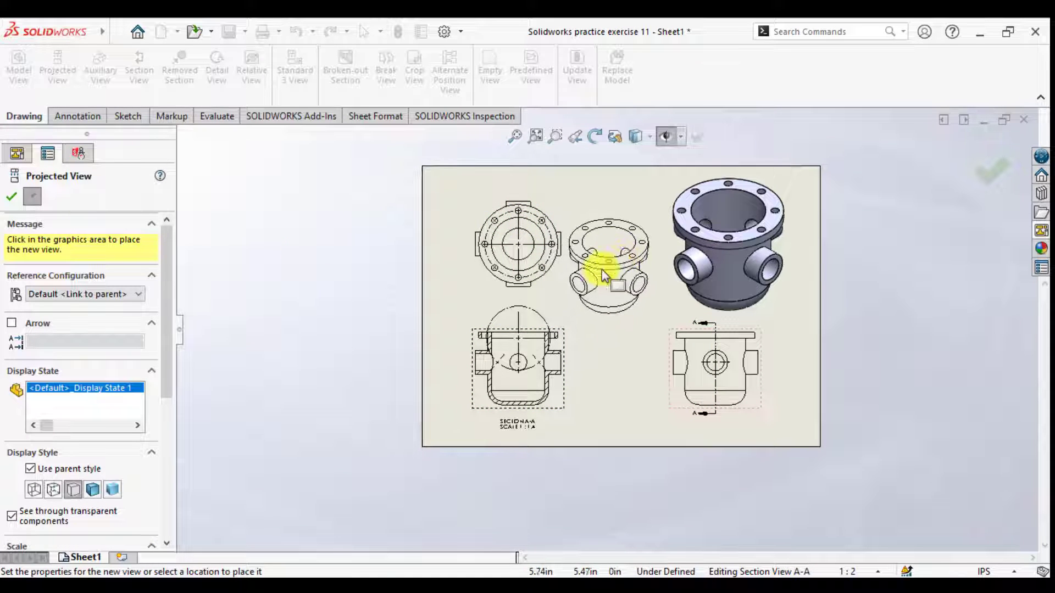
{"action": "left_click", "coordinate": [14, 201]}
{"action": "left_click", "coordinate": [256, 331]}
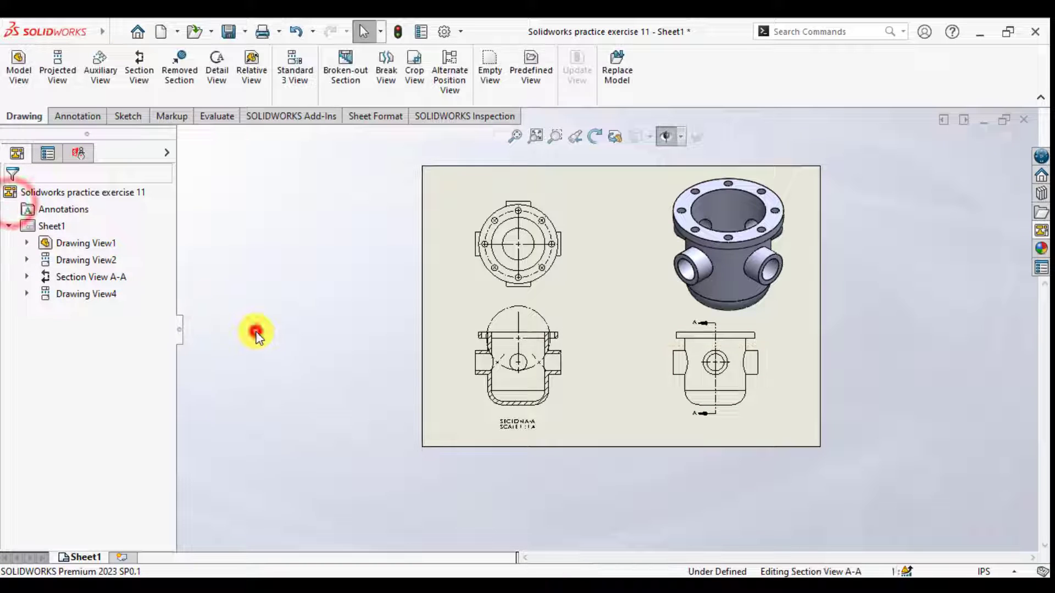
Dimension the flange's outer diameter in the top view with Smart Dimension, placing the text at its upper right
{"action": "scroll", "coordinate": [533, 336], "scroll_direction": "up", "scroll_amount": 1}
{"action": "scroll", "coordinate": [619, 308], "scroll_direction": "down", "scroll_amount": 1}
{"action": "scroll", "coordinate": [614, 330], "scroll_direction": "down", "scroll_amount": 1}
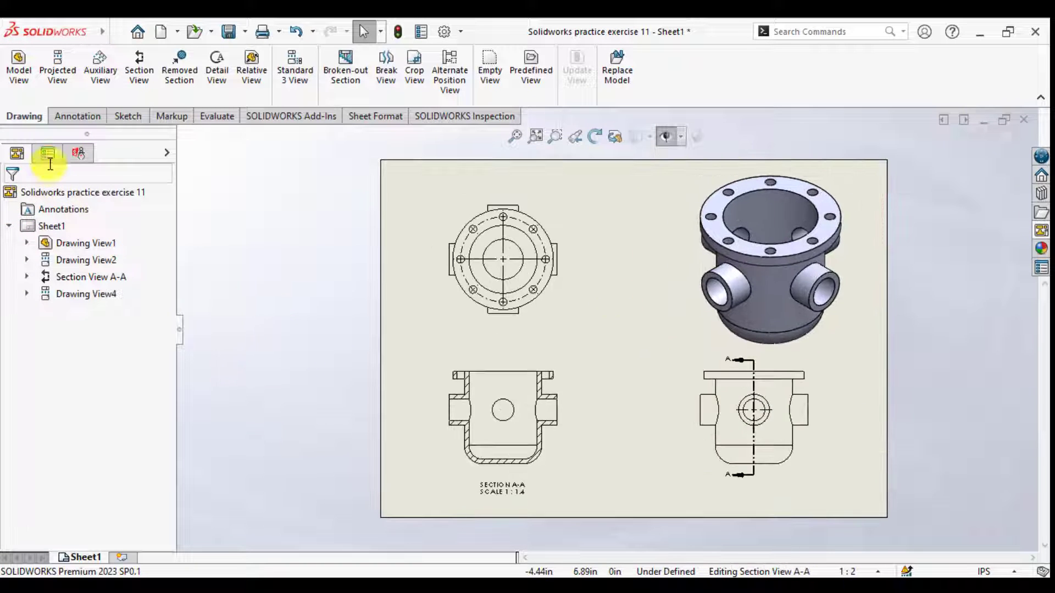
{"action": "left_click", "coordinate": [83, 117]}
{"action": "left_click", "coordinate": [26, 66]}
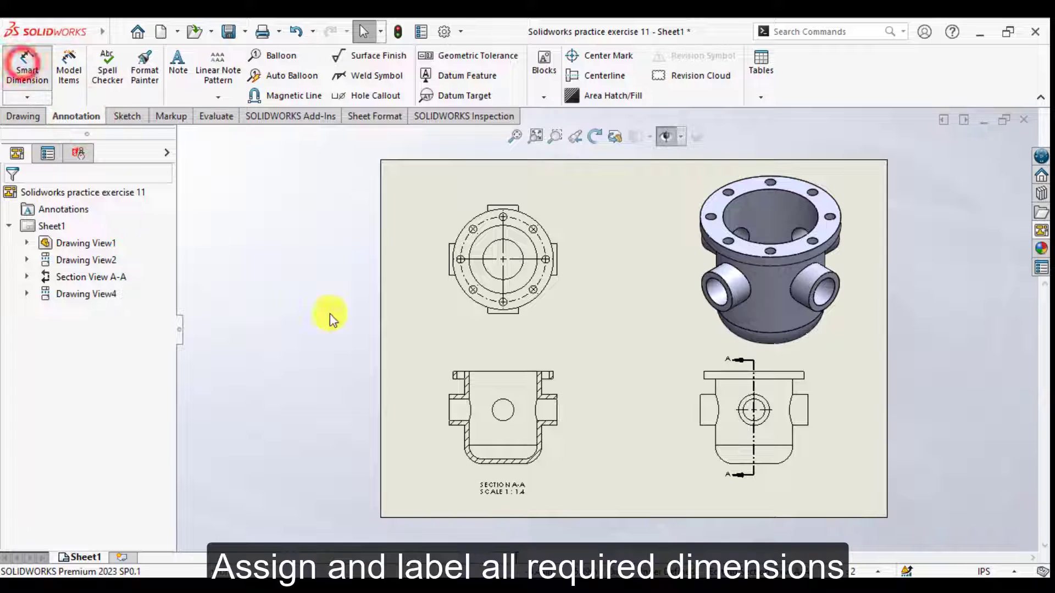
{"action": "scroll", "coordinate": [575, 369], "scroll_direction": "down", "scroll_amount": 1}
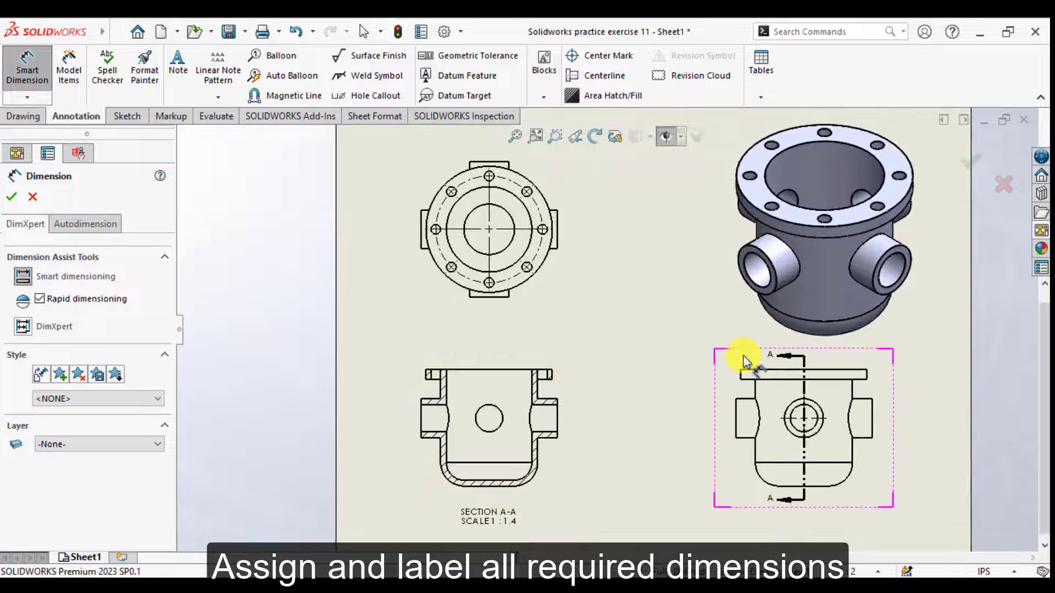
{"action": "scroll", "coordinate": [537, 207], "scroll_direction": "up", "scroll_amount": 1}
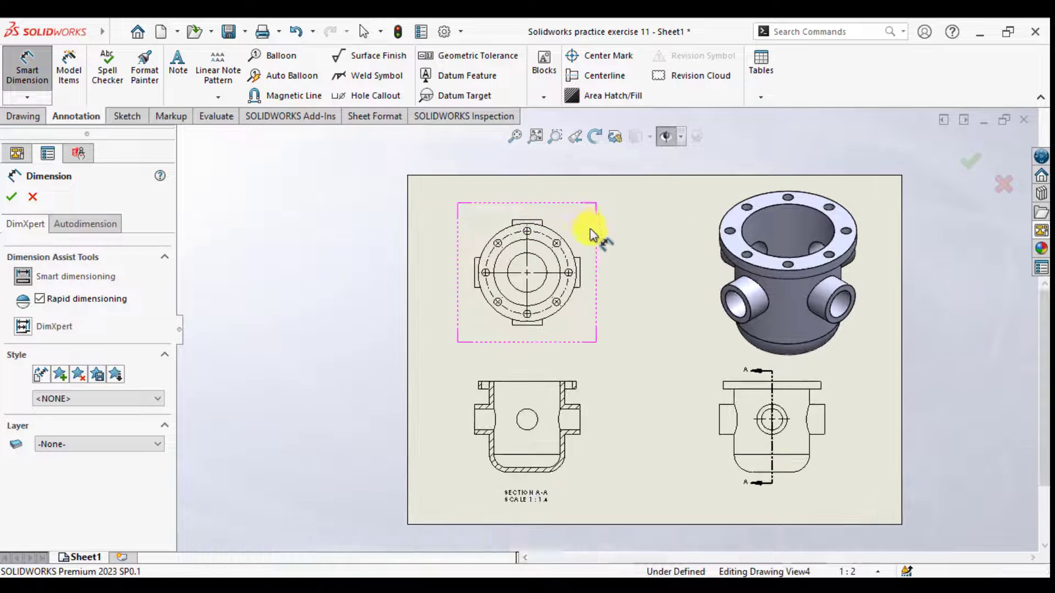
{"action": "scroll", "coordinate": [586, 241], "scroll_direction": "down", "scroll_amount": 1}
{"action": "left_click", "coordinate": [584, 273]}
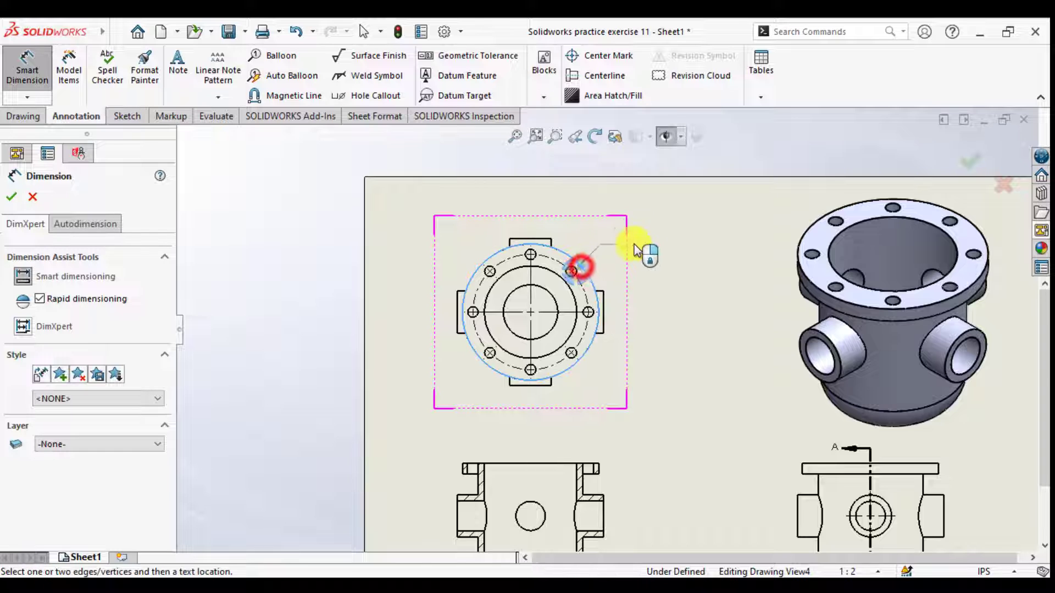
{"action": "left_click", "coordinate": [638, 237]}
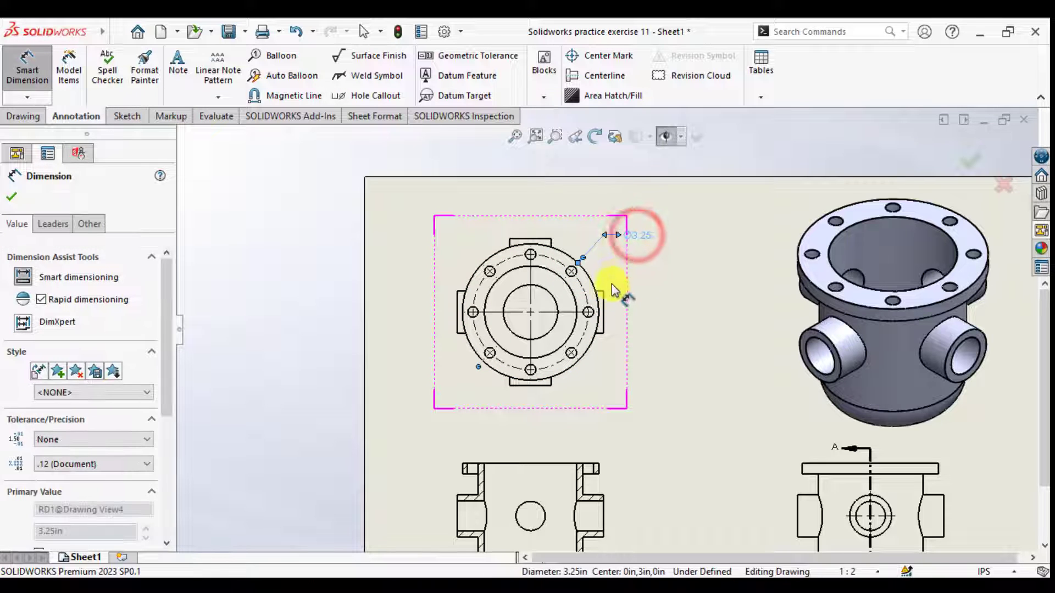
Dimension the bolt circle's radius and the vessel bore's diameter in the top view, stacking both below the flange diameter
{"action": "scroll", "coordinate": [610, 302], "scroll_direction": "down", "scroll_amount": 2}
{"action": "left_click", "coordinate": [572, 285]}
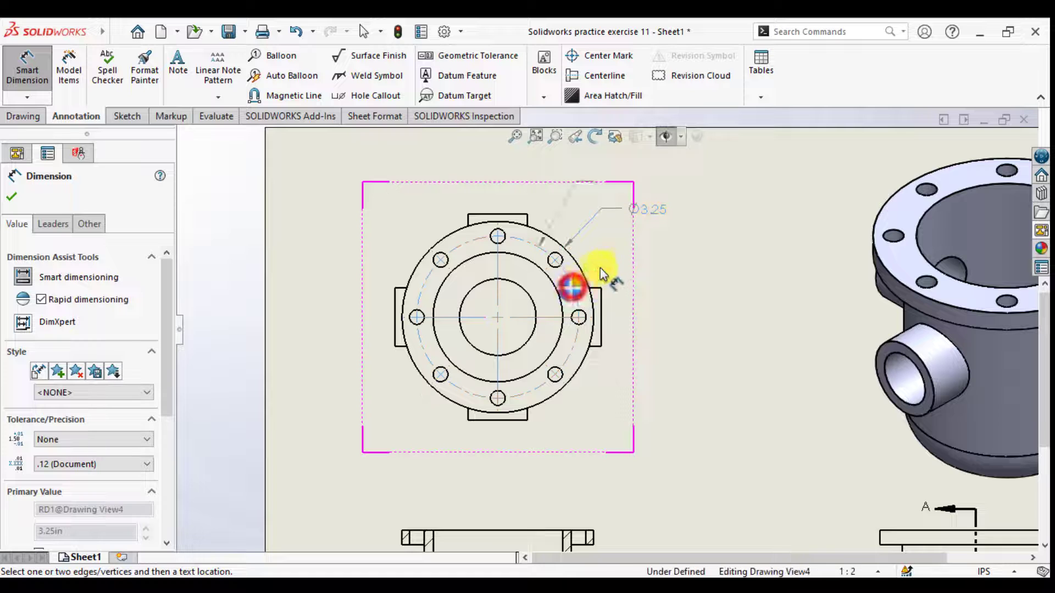
{"action": "left_click", "coordinate": [642, 238]}
{"action": "left_click", "coordinate": [562, 301]}
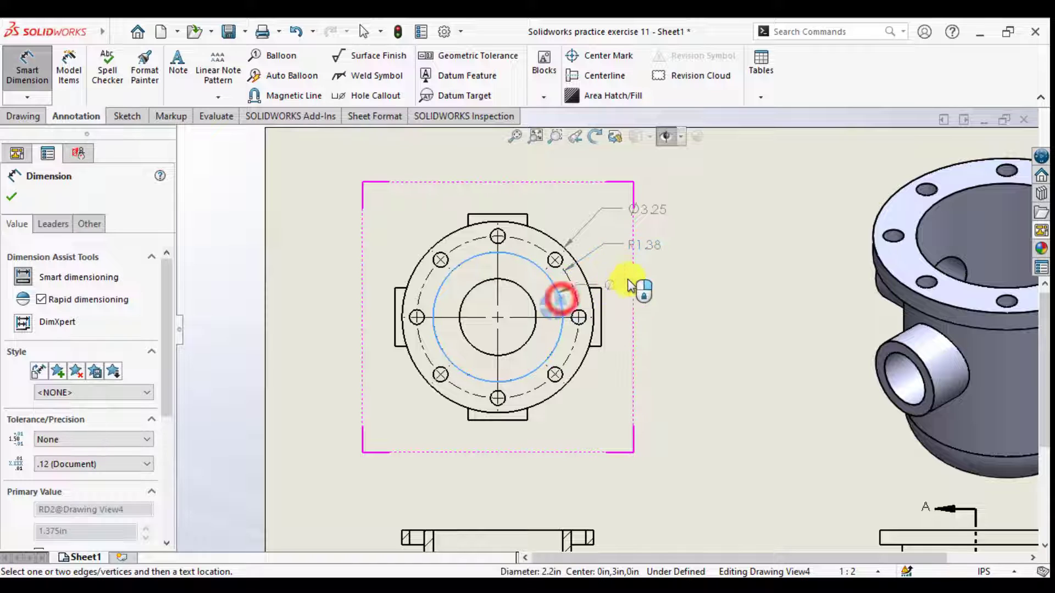
{"action": "left_click", "coordinate": [646, 269]}
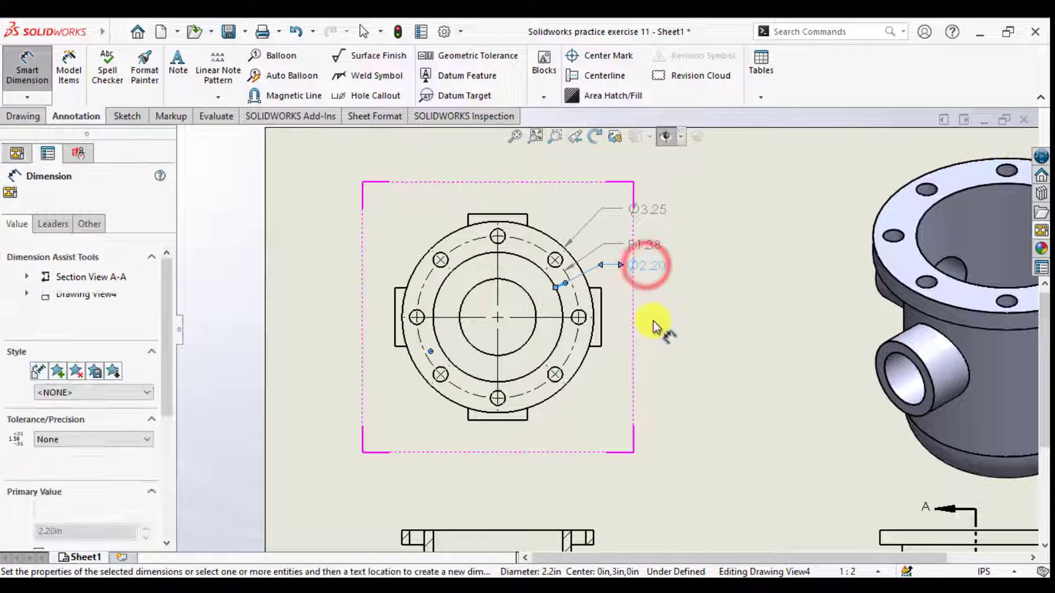
Dimension the diameter of the upper-left bolt hole in the top view, placing the text outside the flange
{"action": "scroll", "coordinate": [605, 320], "scroll_direction": "up", "scroll_amount": 1}
{"action": "scroll", "coordinate": [440, 245], "scroll_direction": "down", "scroll_amount": 3}
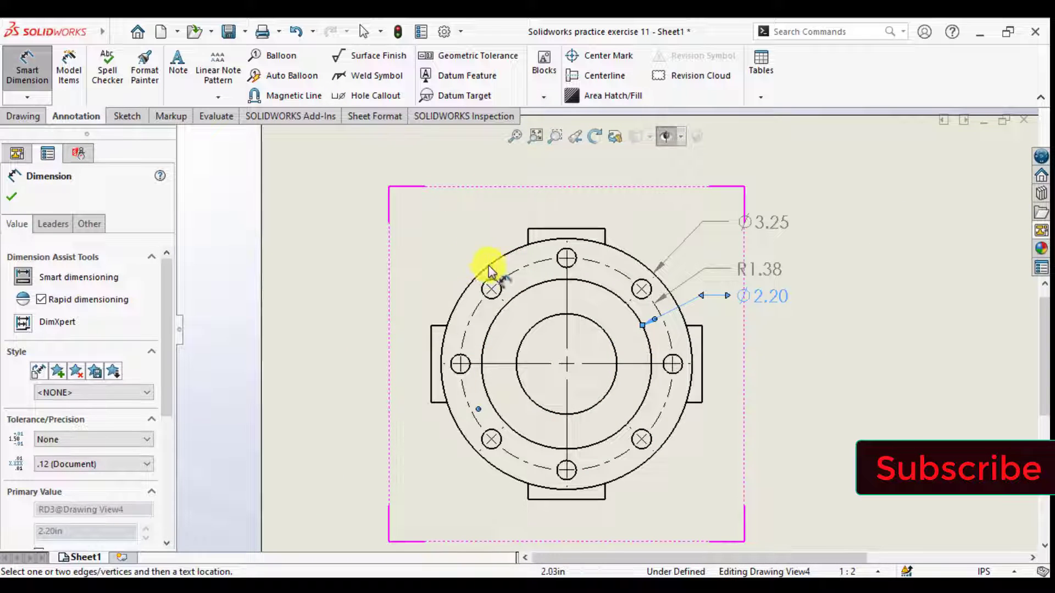
{"action": "left_click", "coordinate": [496, 281]}
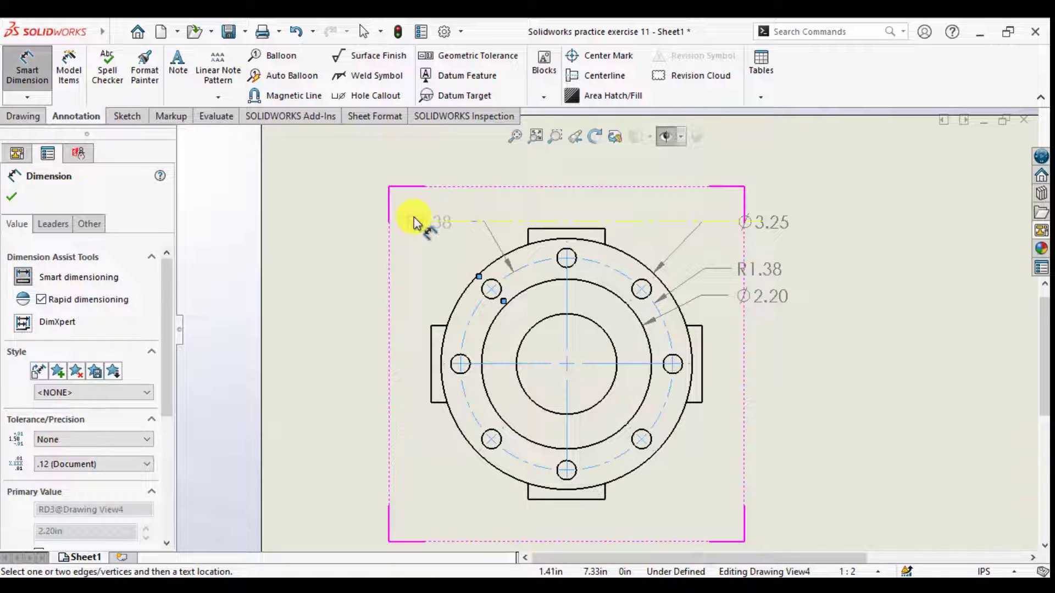
{"action": "key", "text": "Escape"}
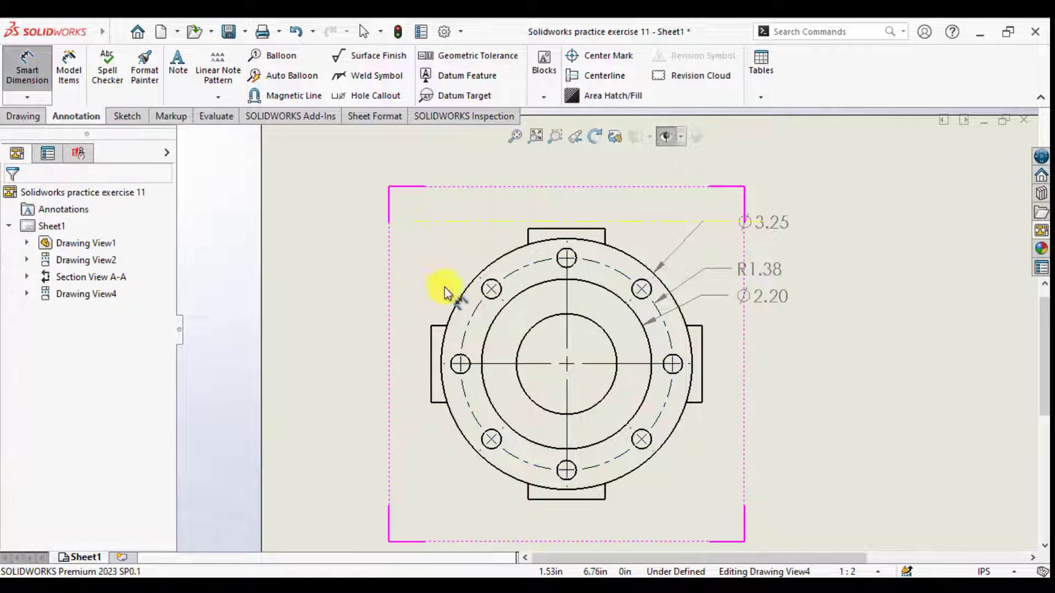
{"action": "left_click", "coordinate": [486, 295]}
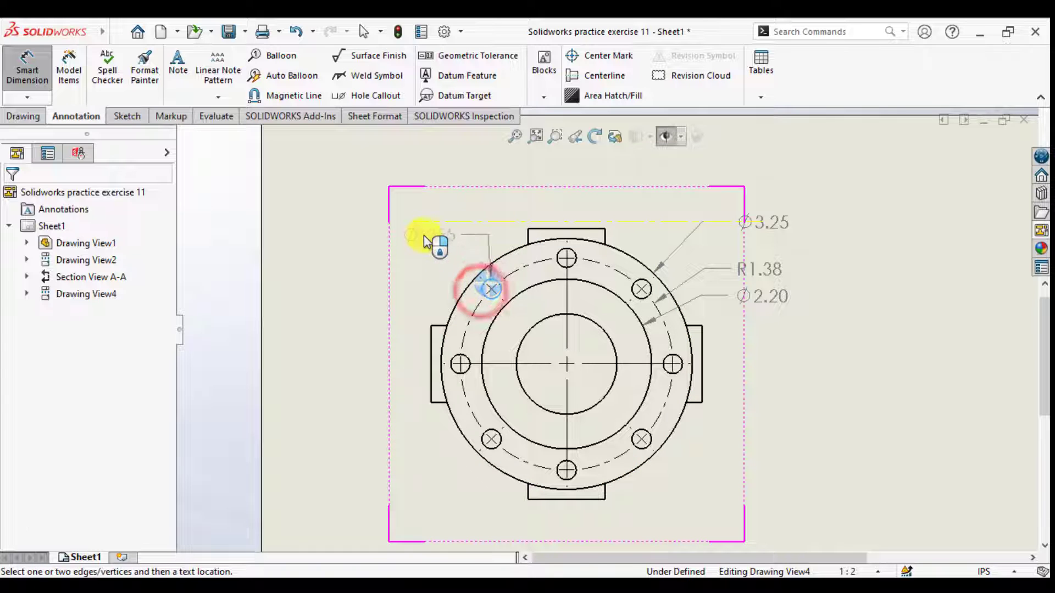
{"action": "left_click", "coordinate": [412, 235]}
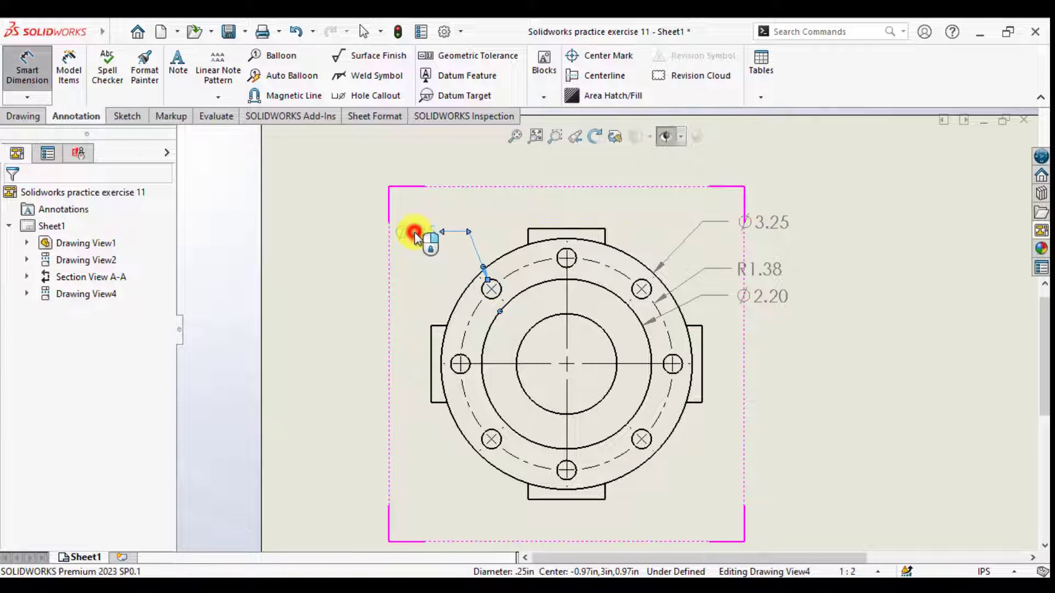